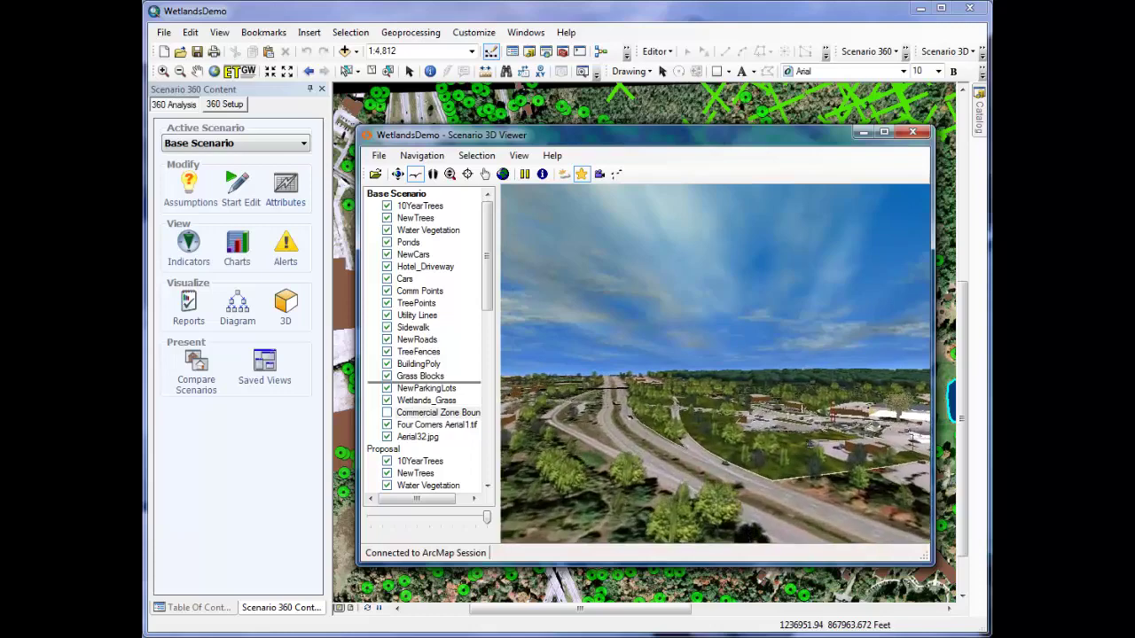
# Move the Commercial Zone Boundary layer up the 3D Viewer layer list
pyautogui.moveTo(426, 382); pyautogui.dragTo(426, 386)
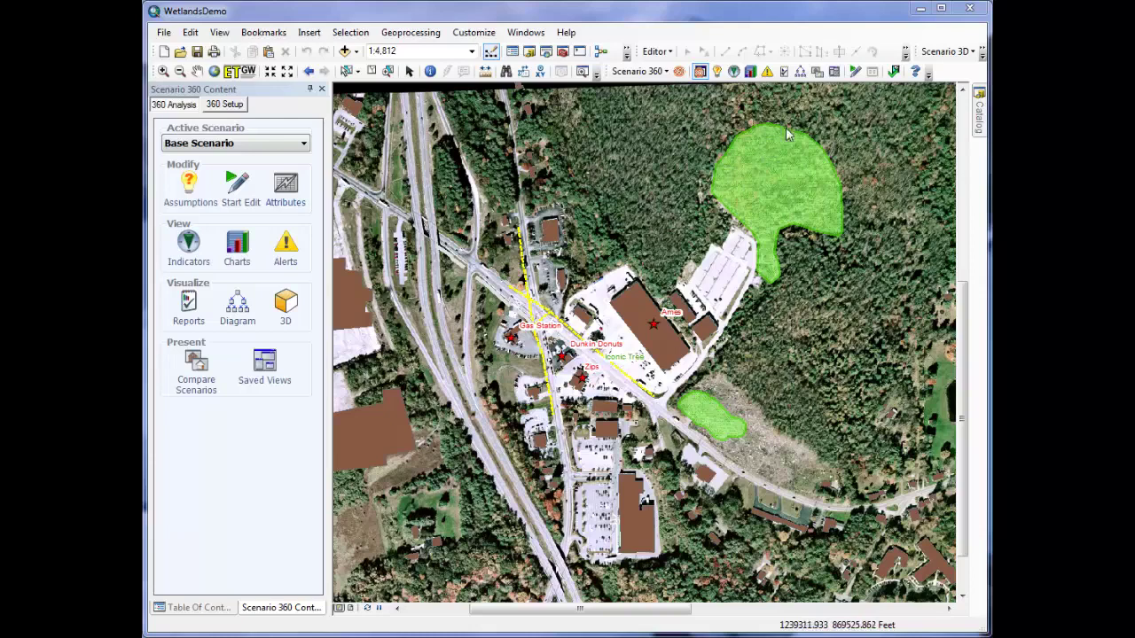
# Load the Proposal saved view and move the Scenario 360 Content panel to the lower right
pyautogui.click(835, 72)
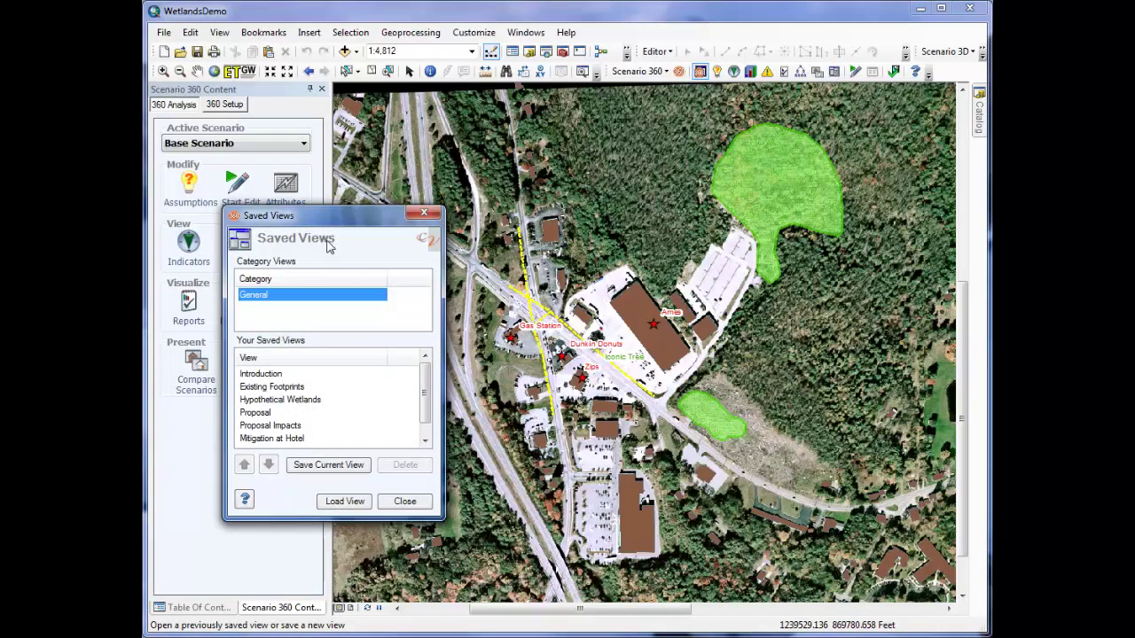
pyautogui.click(265, 413)
pyautogui.click(344, 501)
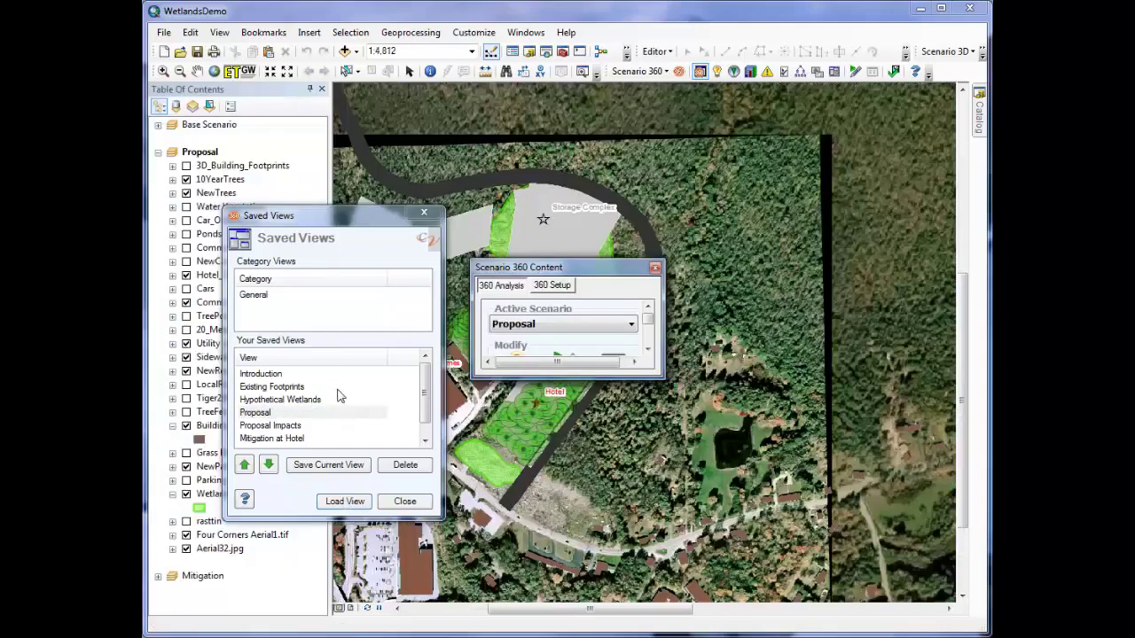
pyautogui.click(407, 500)
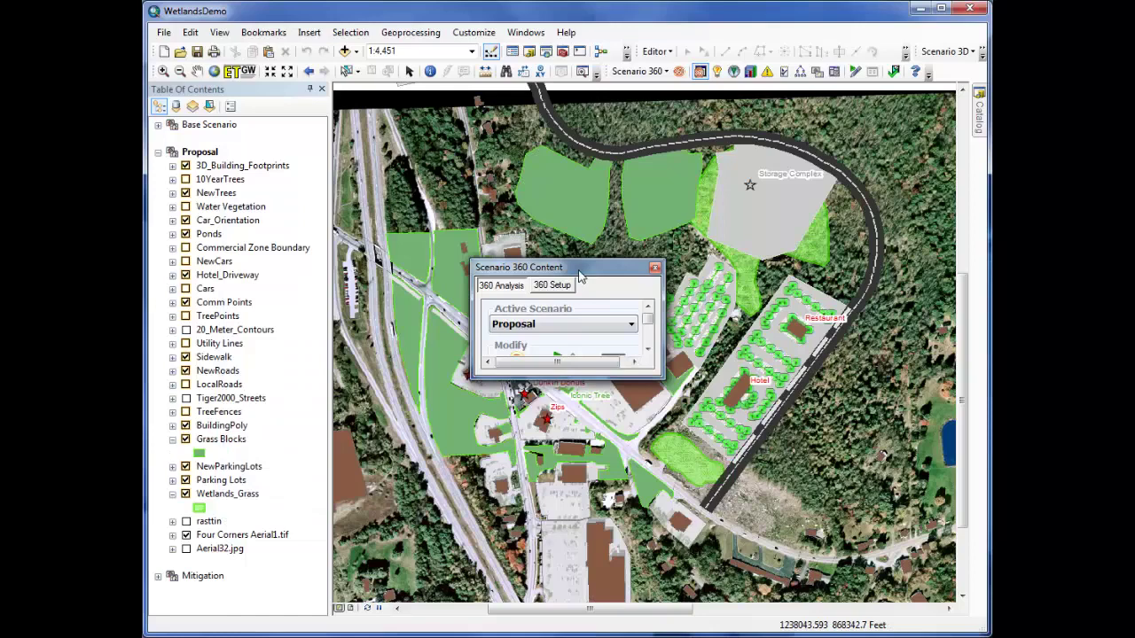
pyautogui.moveTo(579, 271); pyautogui.dragTo(839, 469)
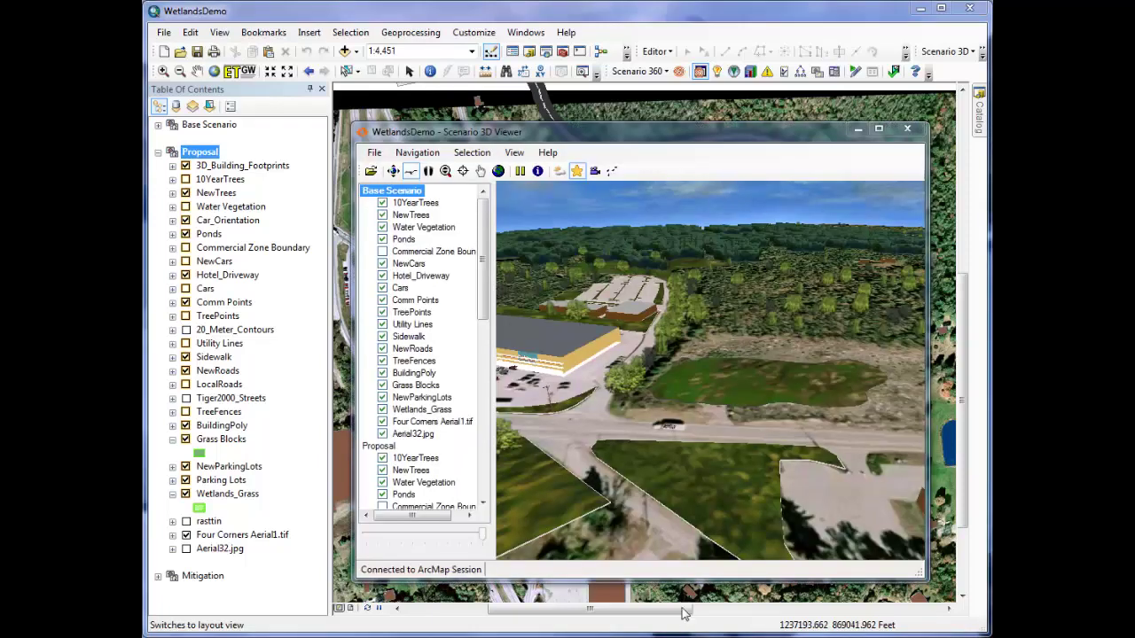
# Activate the Proposal scenario in the 3D Viewer
pyautogui.rightClick(384, 449)
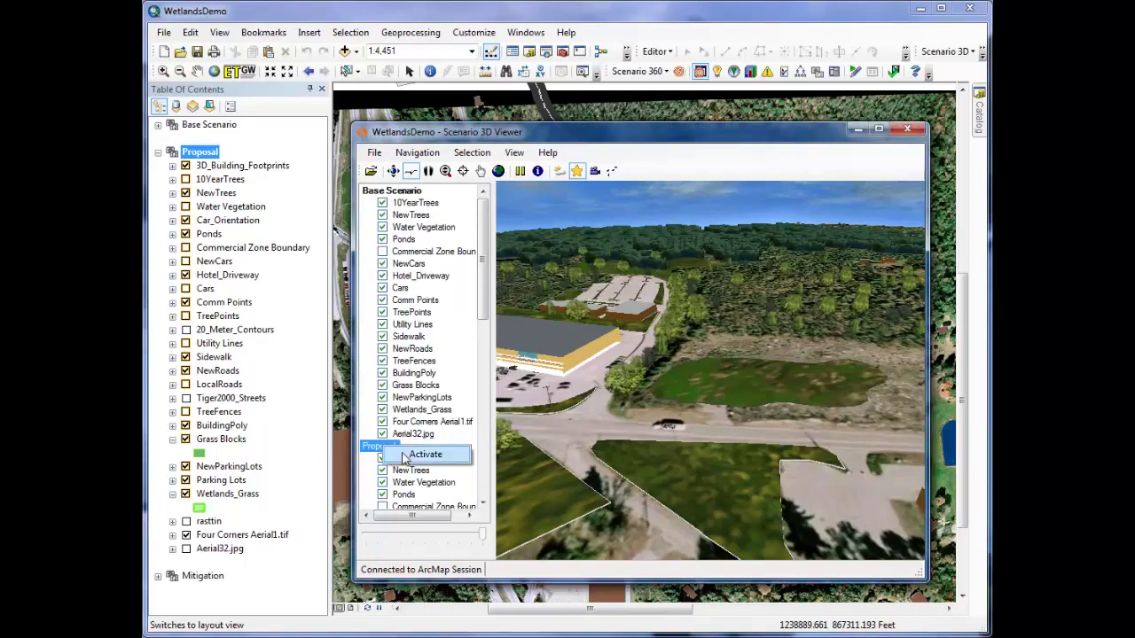
pyautogui.click(411, 457)
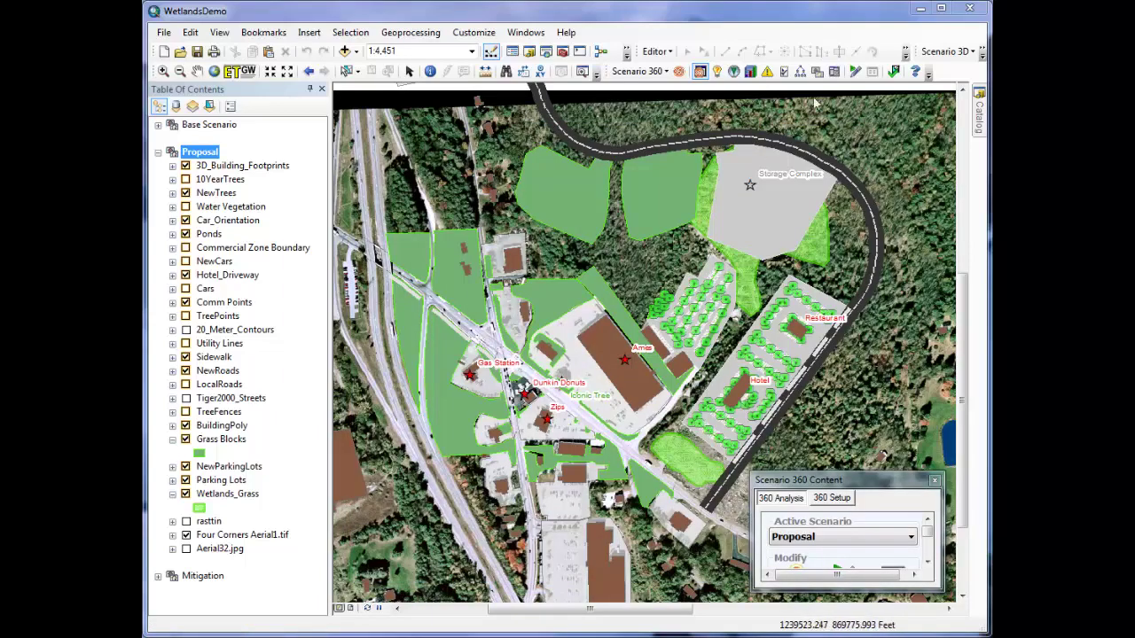
# Load the Proposal Impacts saved view and enlarge its Charts window
pyautogui.click(832, 76)
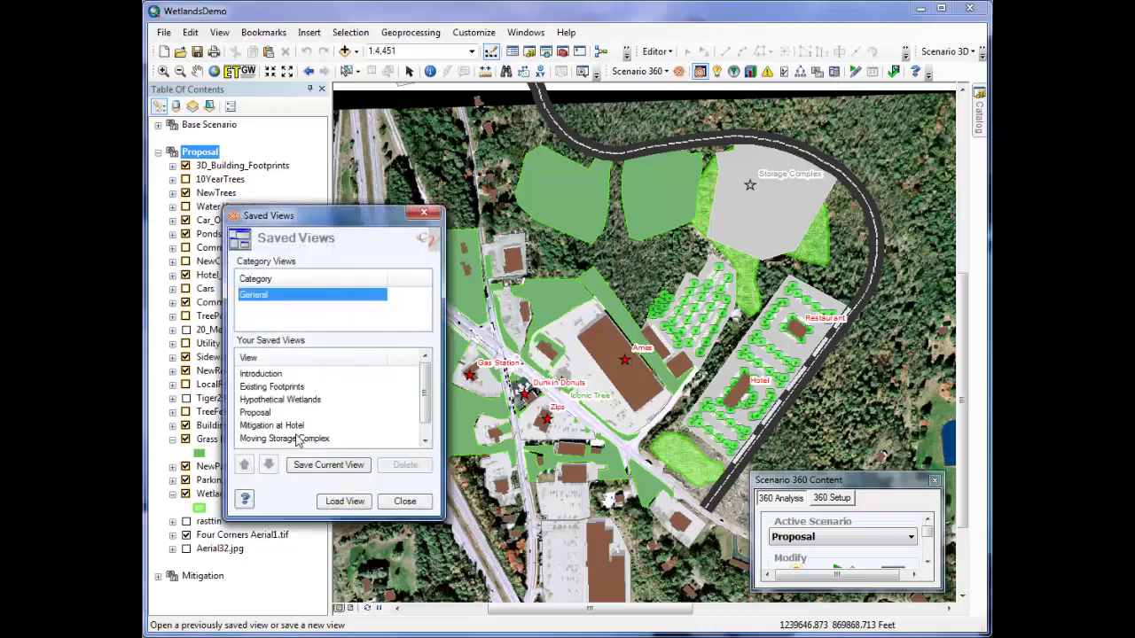
pyautogui.moveTo(425, 386); pyautogui.dragTo(425, 399)
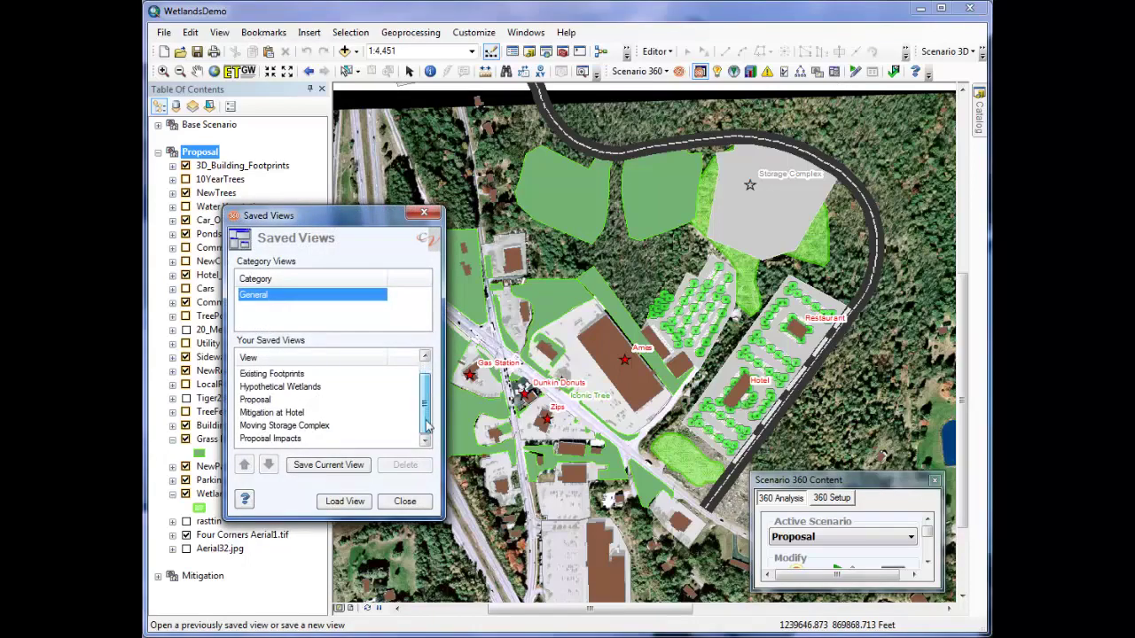
pyautogui.click(299, 439)
pyautogui.doubleClick(300, 439)
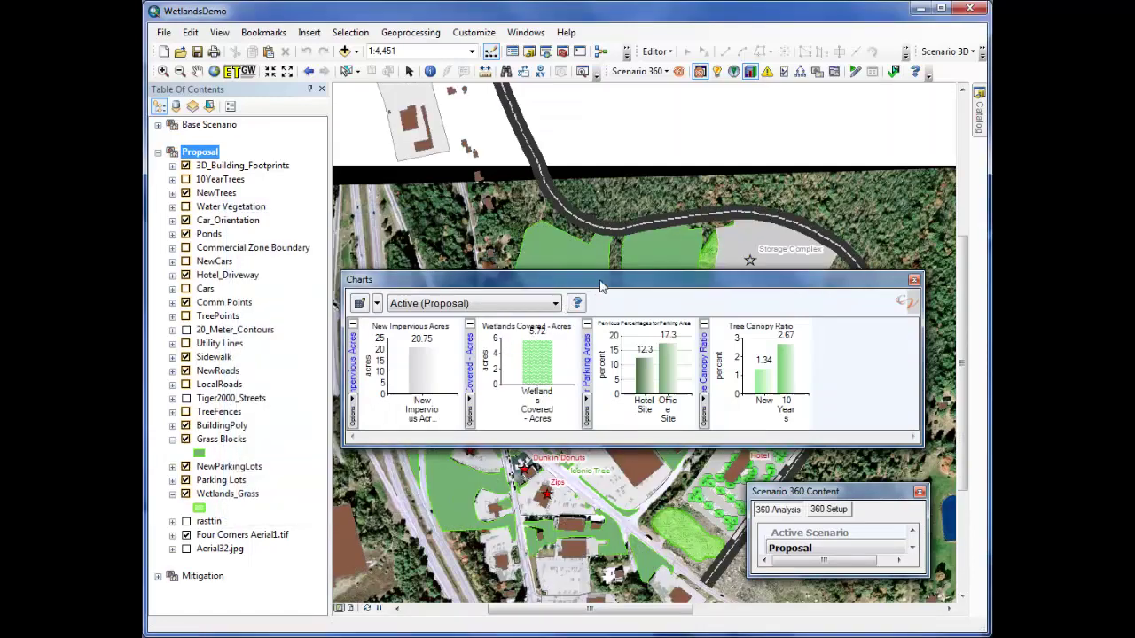
pyautogui.moveTo(605, 285); pyautogui.dragTo(611, 270)
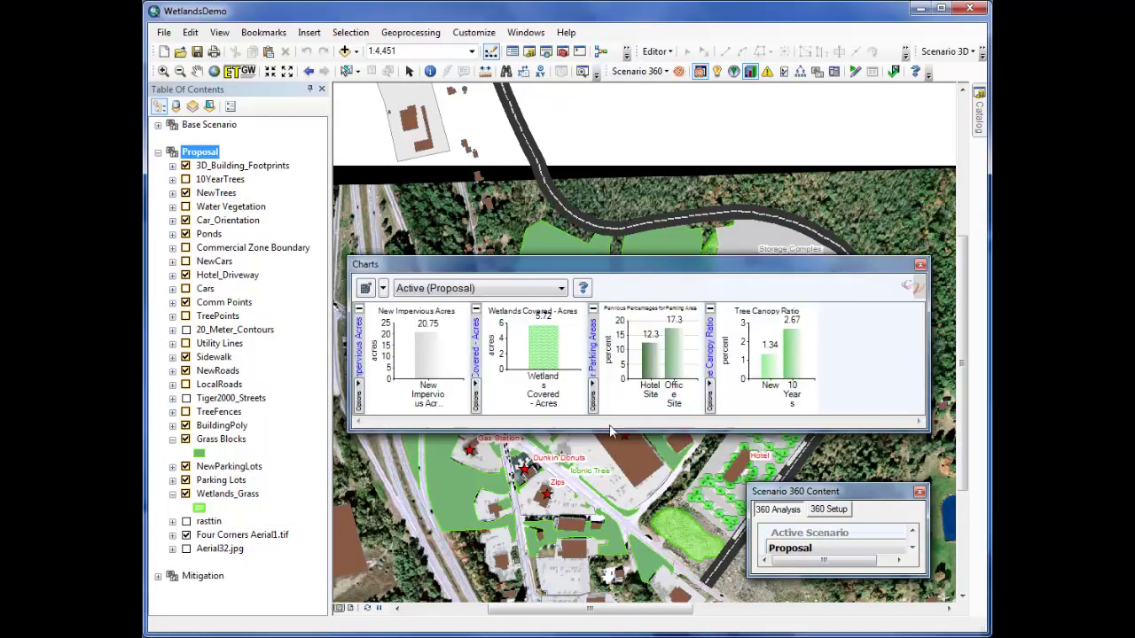
pyautogui.moveTo(614, 430); pyautogui.dragTo(616, 451)
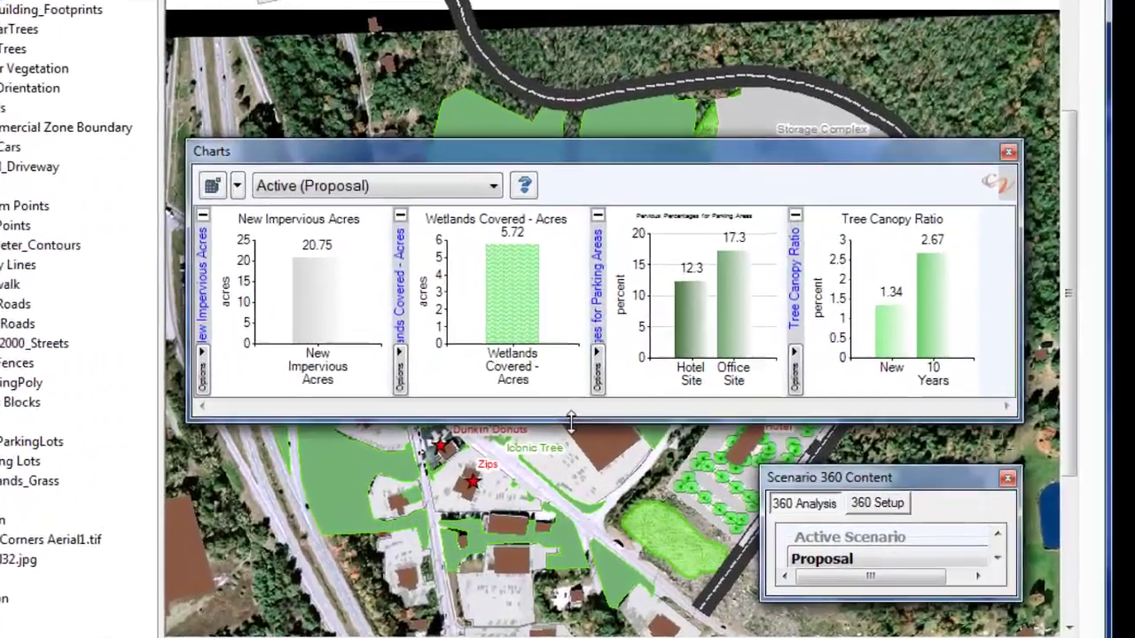
pyautogui.moveTo(571, 421); pyautogui.dragTo(532, 394)
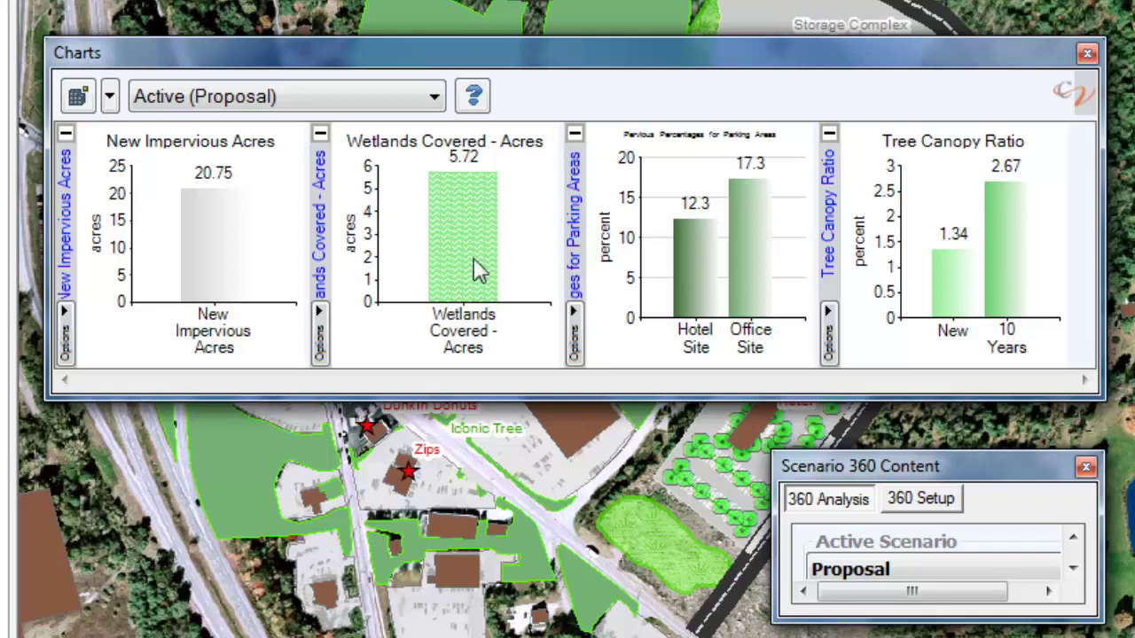
# Open the Pervious Percentages chart in its own window, then minimize it
pyautogui.rightClick(733, 169)
pyautogui.click(768, 185)
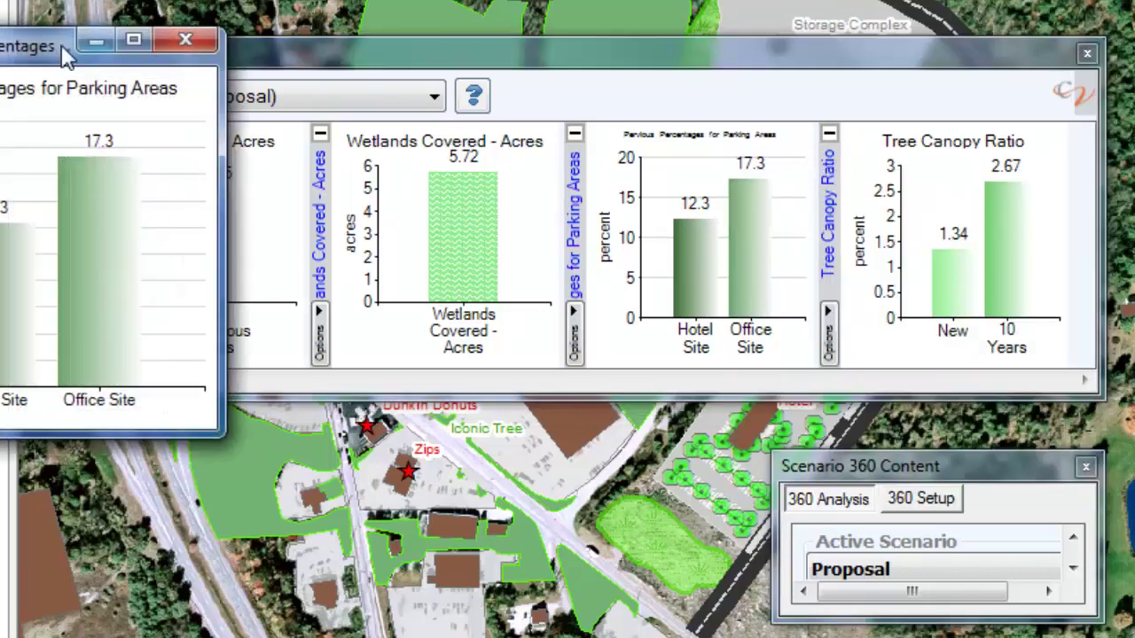
pyautogui.moveTo(66, 55); pyautogui.dragTo(443, 68)
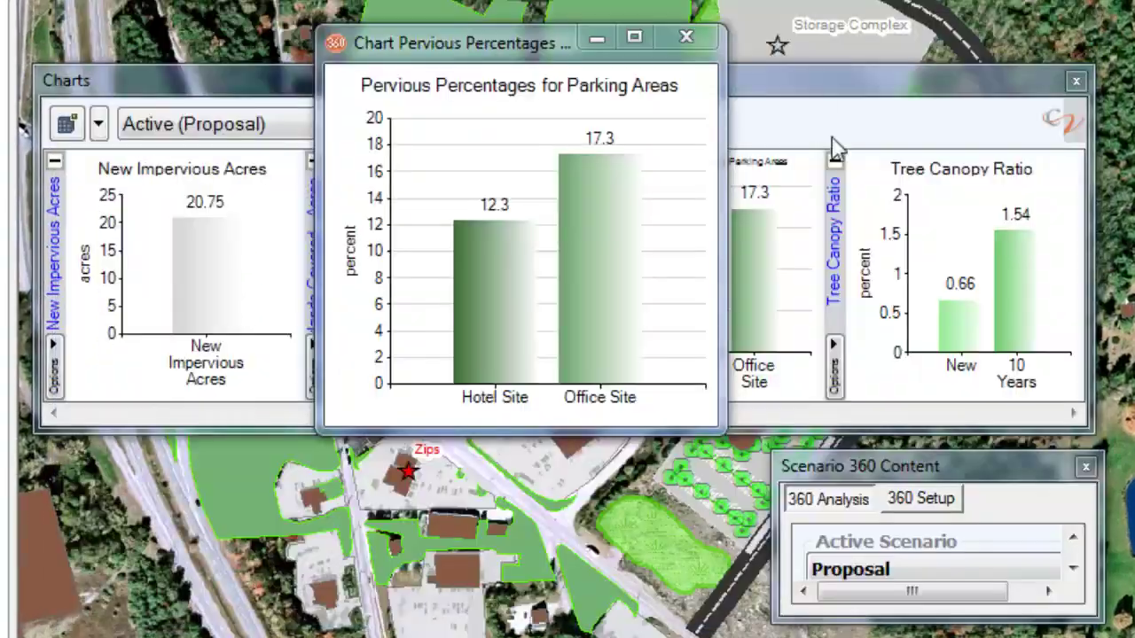
pyautogui.moveTo(470, 223)
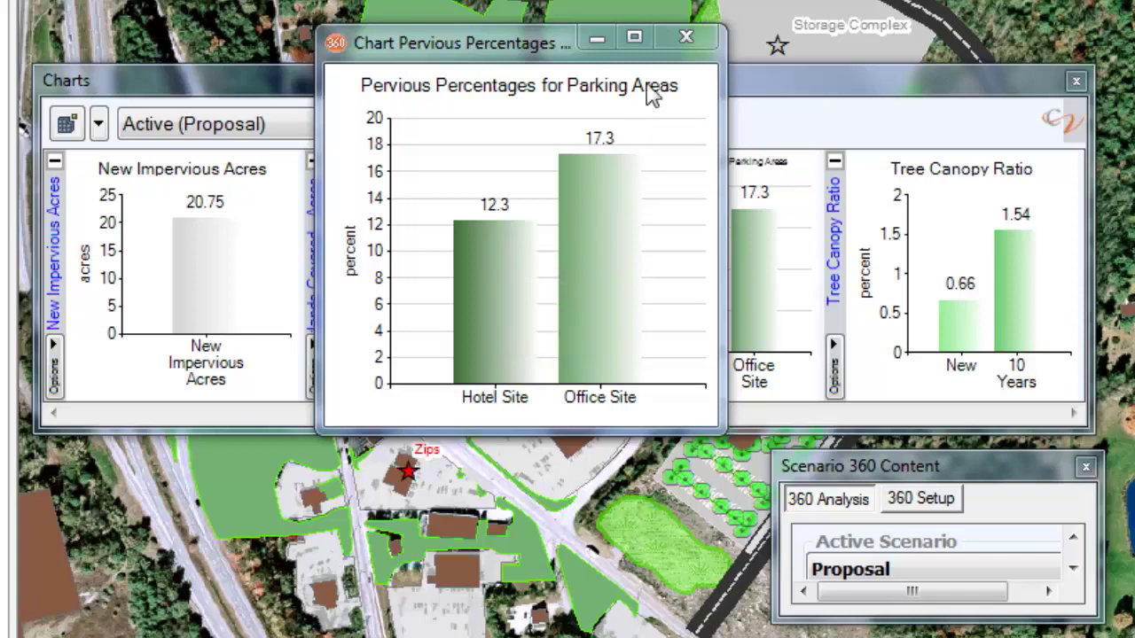
pyautogui.click(585, 41)
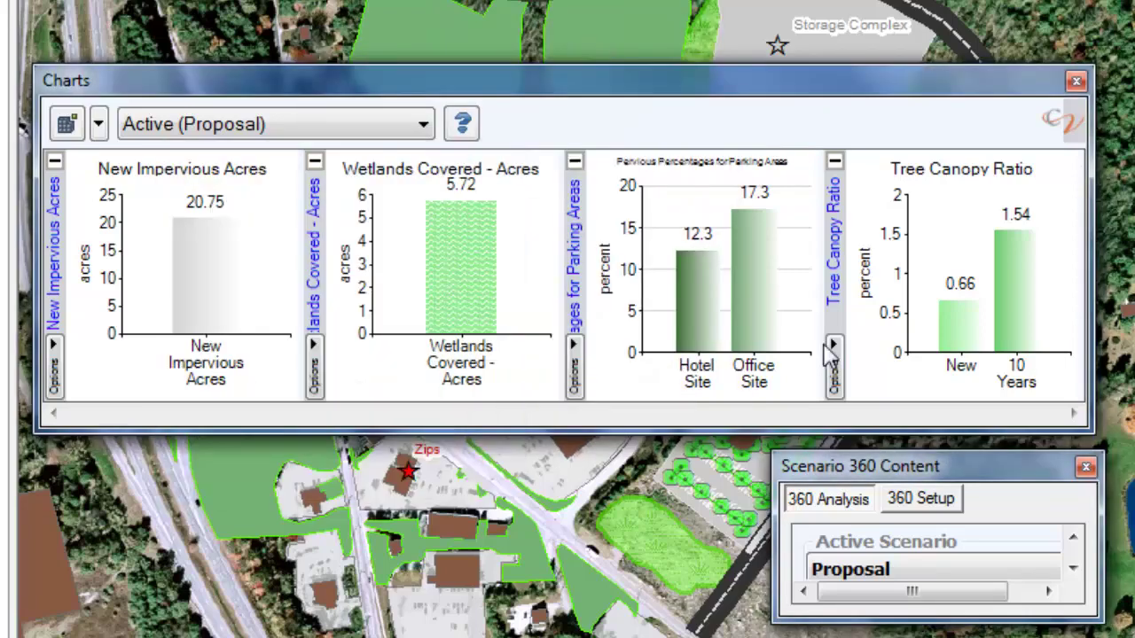
# Open the Tree Canopy Ratio chart in its own window, centred on screen
pyautogui.rightClick(976, 226)
pyautogui.click(1075, 241)
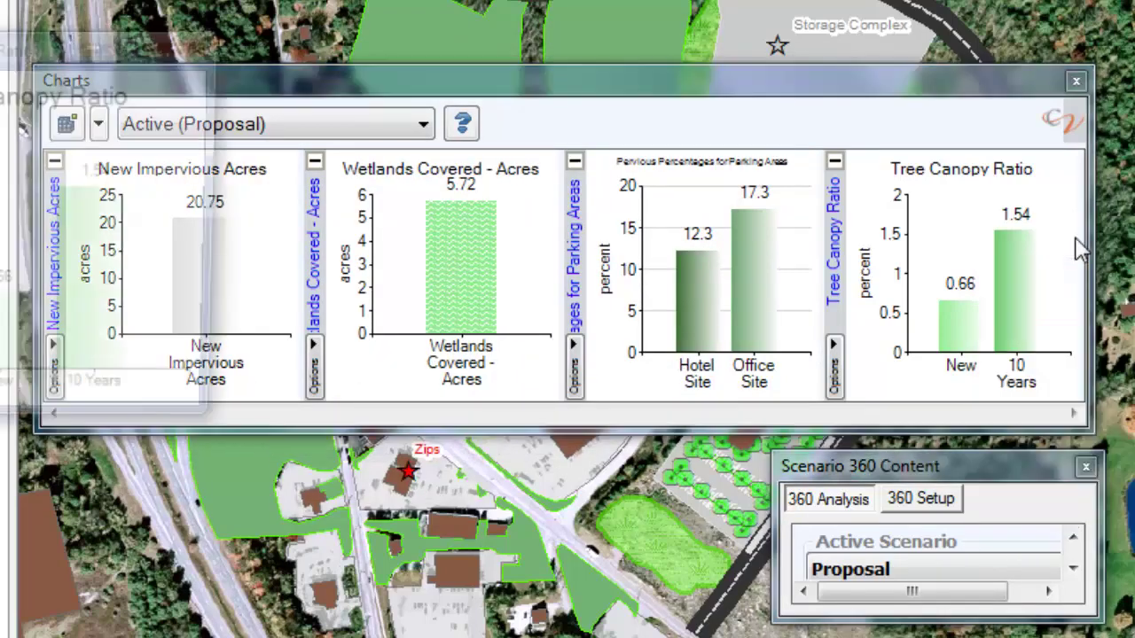
pyautogui.moveTo(33, 58); pyautogui.dragTo(486, 90)
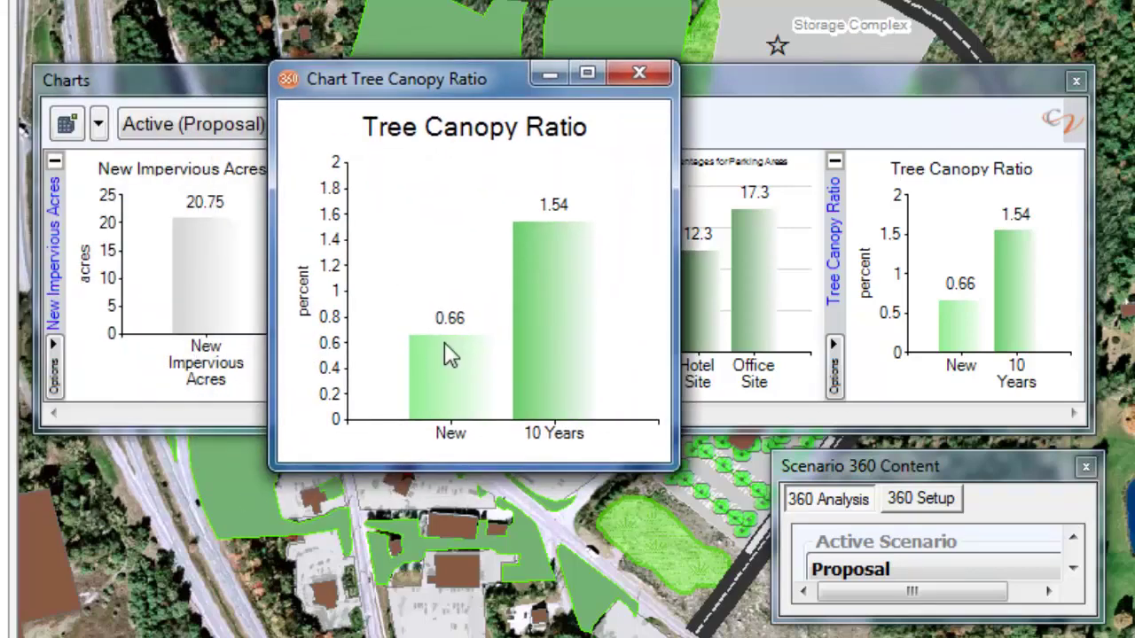
pyautogui.moveTo(455, 353)
pyautogui.moveTo(556, 230)
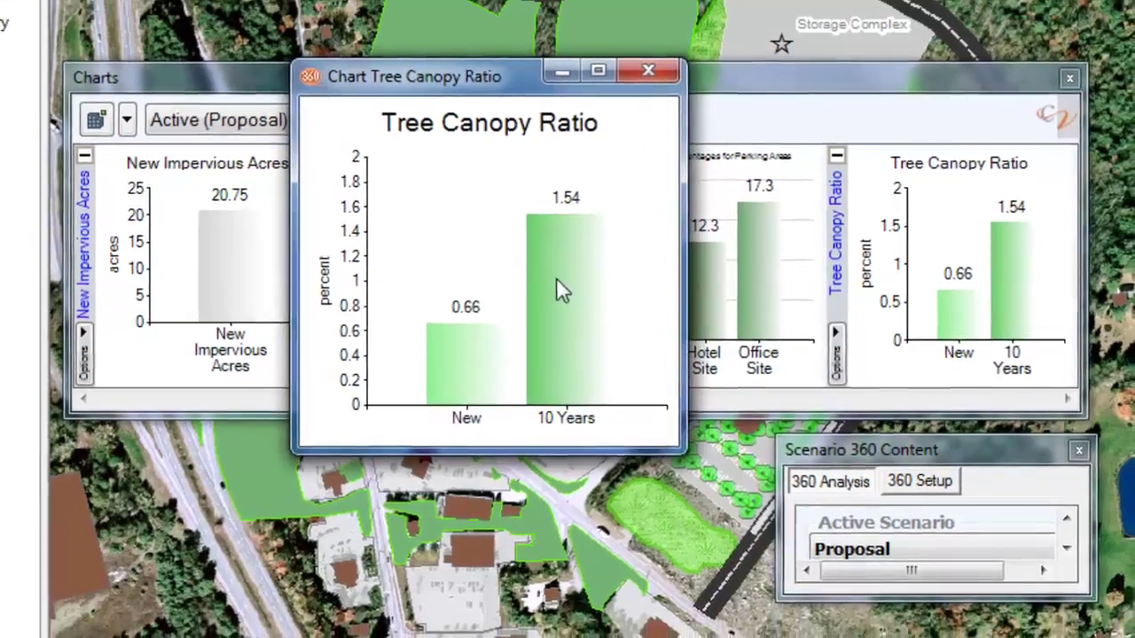
# Raise the tree canopy assumptions to 65 and 130 sq ft, giving ratios 1.34 and 2.67
pyautogui.rightClick(550, 284)
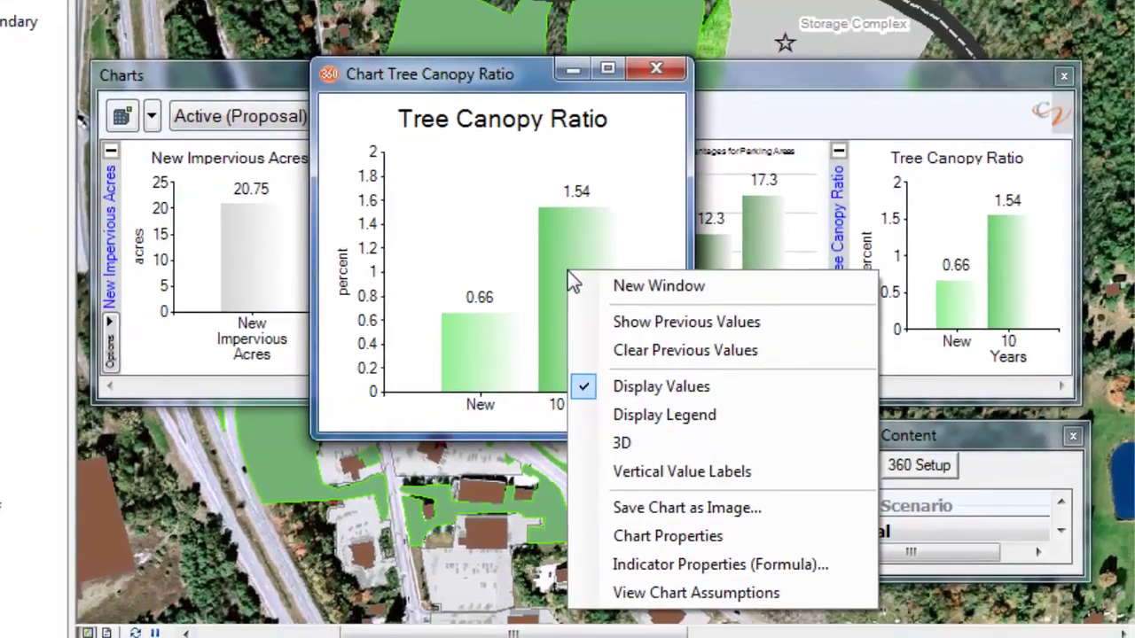
pyautogui.click(696, 593)
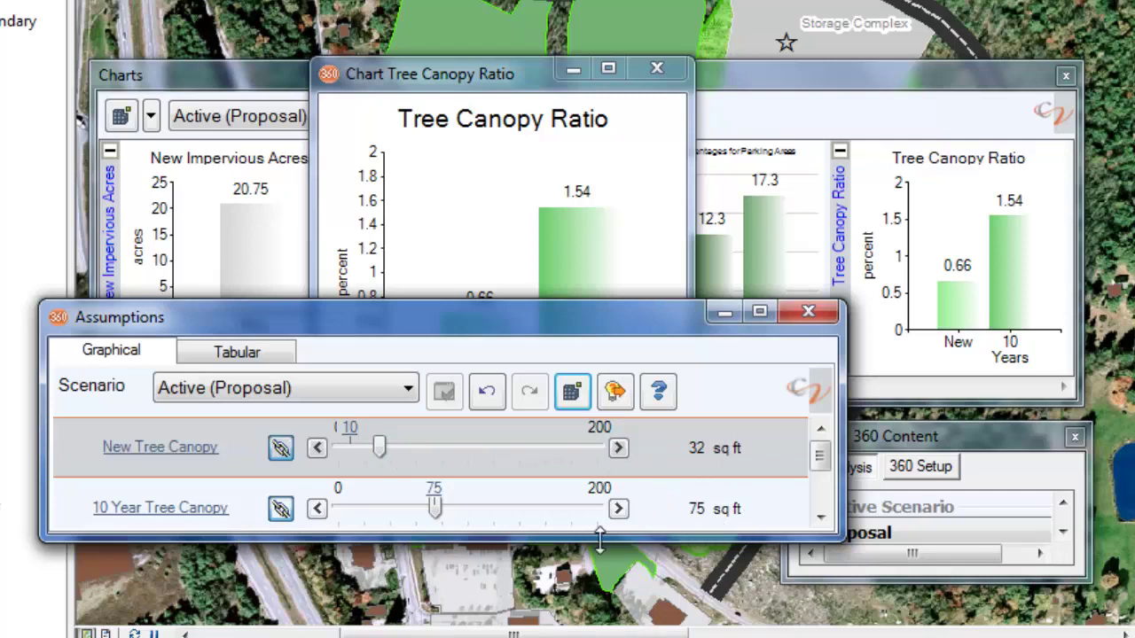
pyautogui.moveTo(599, 537); pyautogui.dragTo(600, 557)
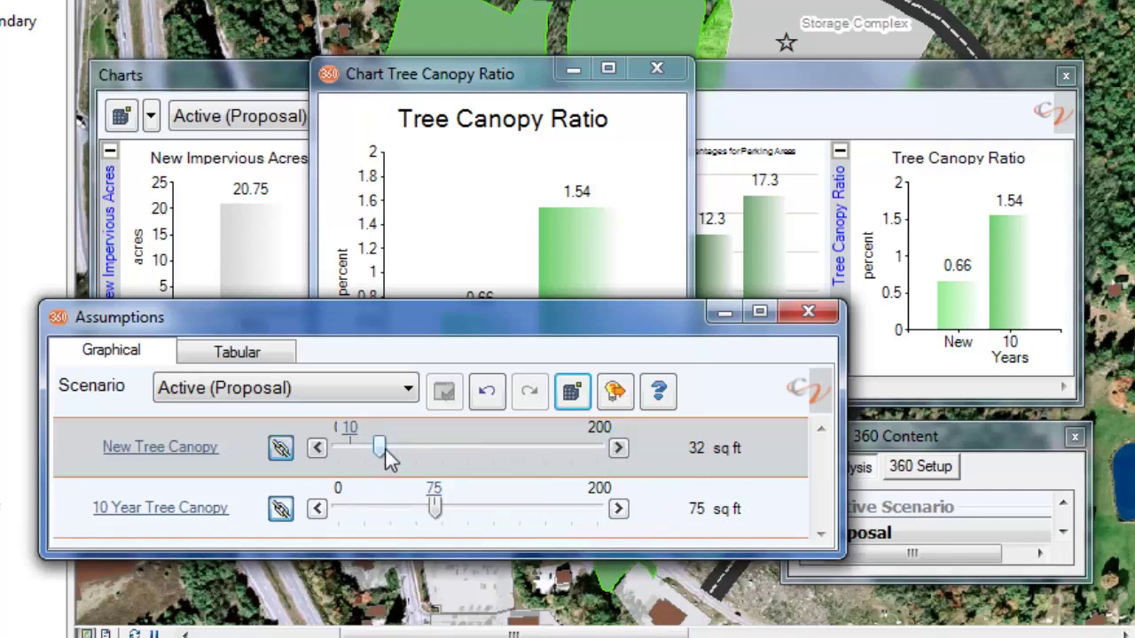
pyautogui.moveTo(383, 456); pyautogui.dragTo(423, 461)
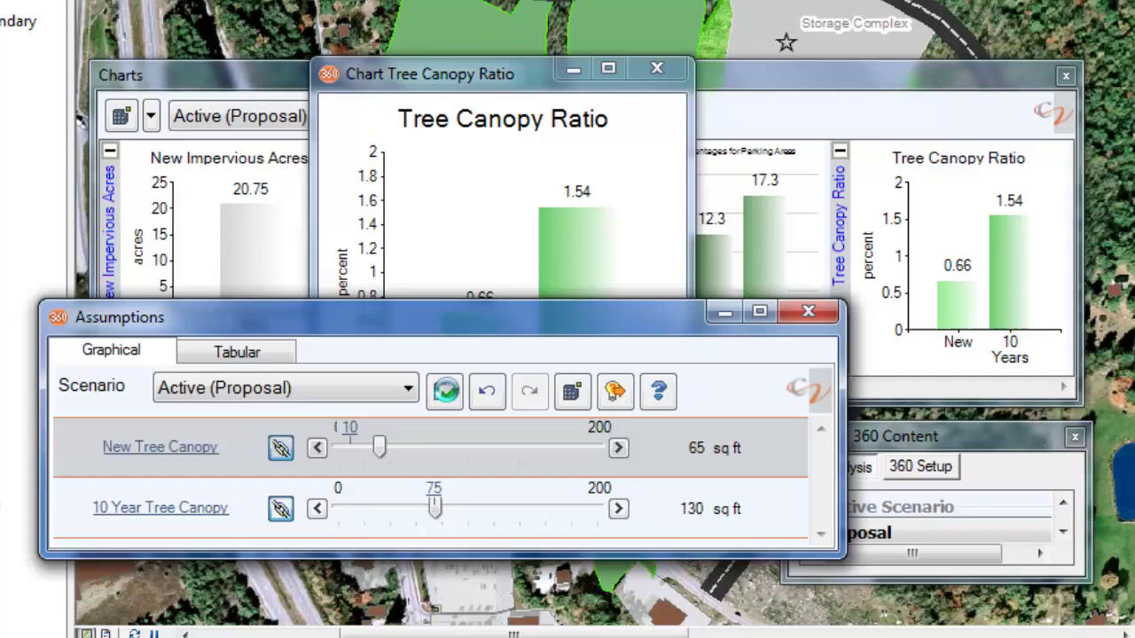
pyautogui.click(443, 391)
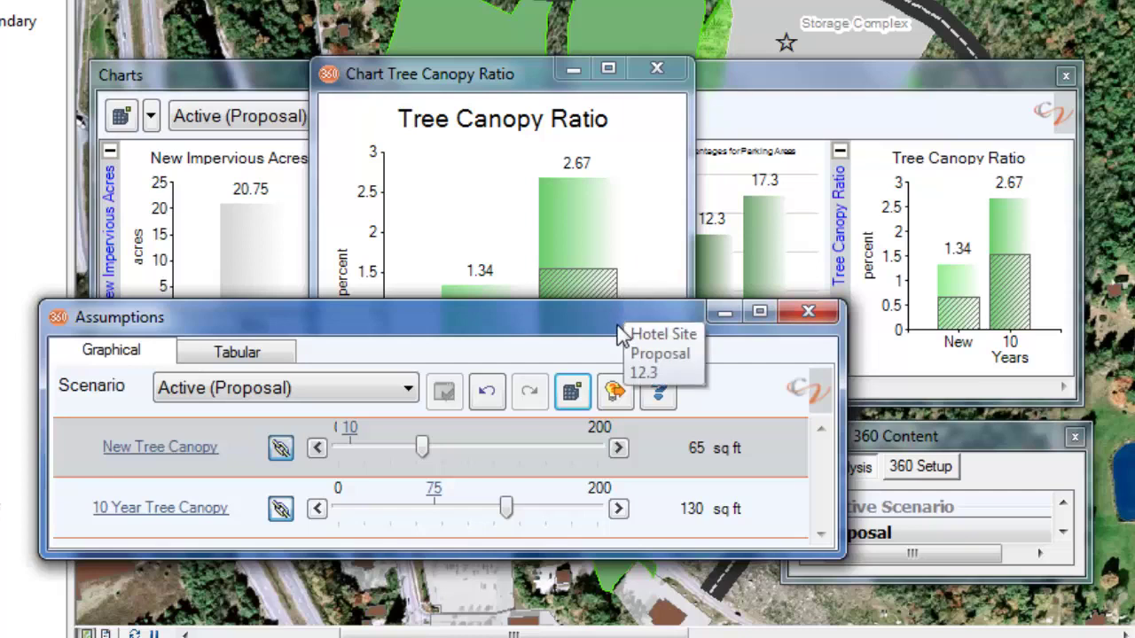
pyautogui.moveTo(620, 325); pyautogui.dragTo(612, 451)
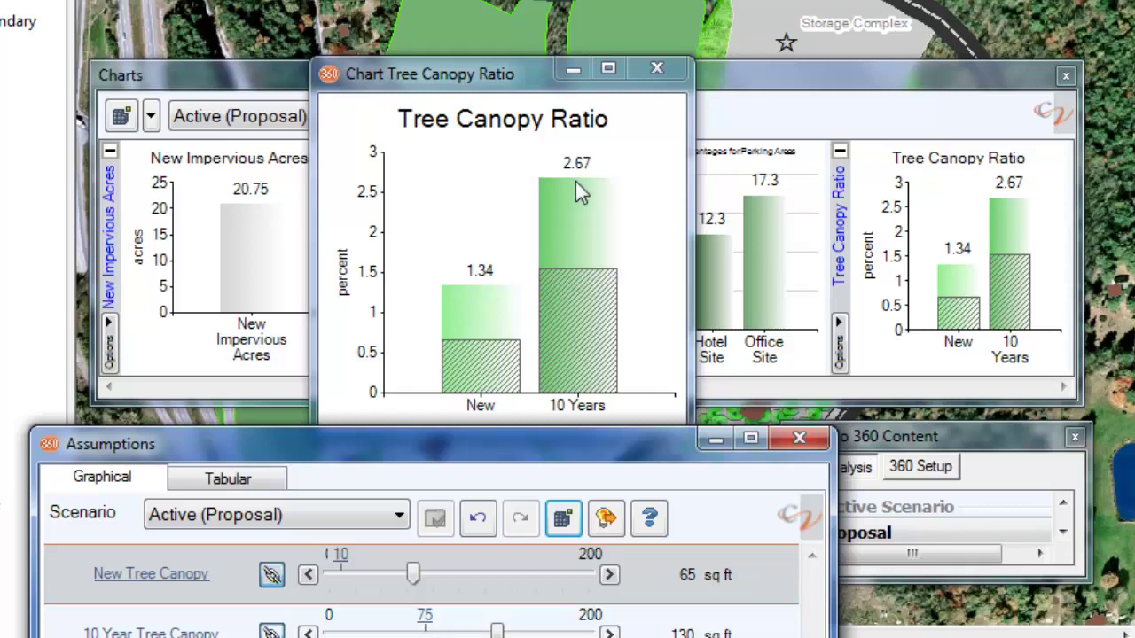
pyautogui.moveTo(556, 209)
# Enlarge Scenario 360 Content and open the Indicators list from 360 Setup's Work Flow
pyautogui.click(988, 436)
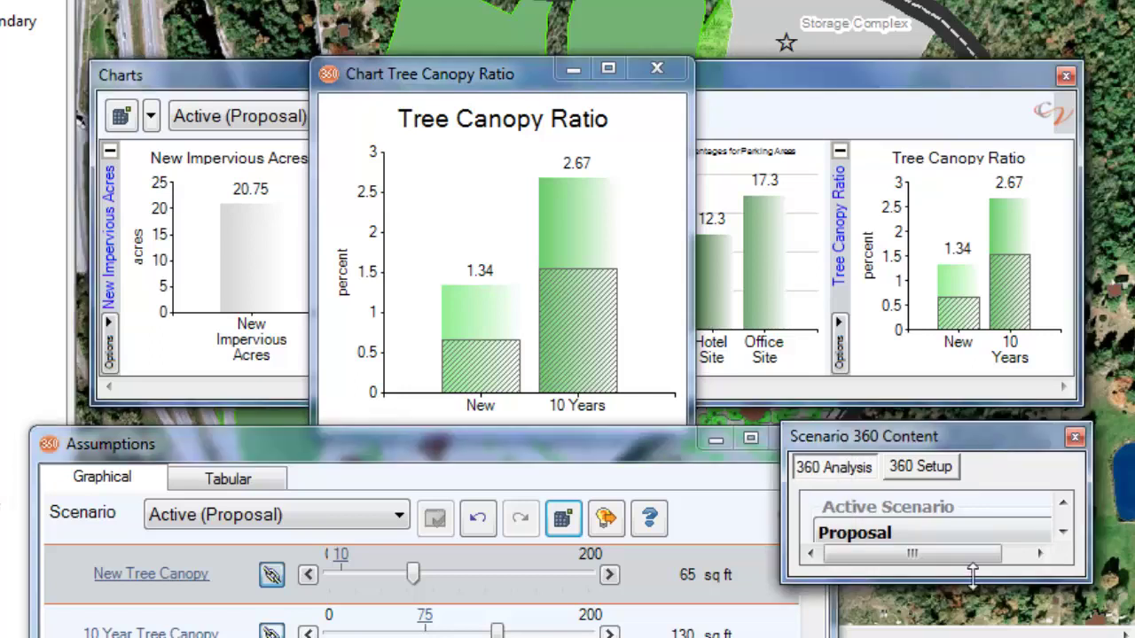
pyautogui.moveTo(964, 428); pyautogui.dragTo(954, 116)
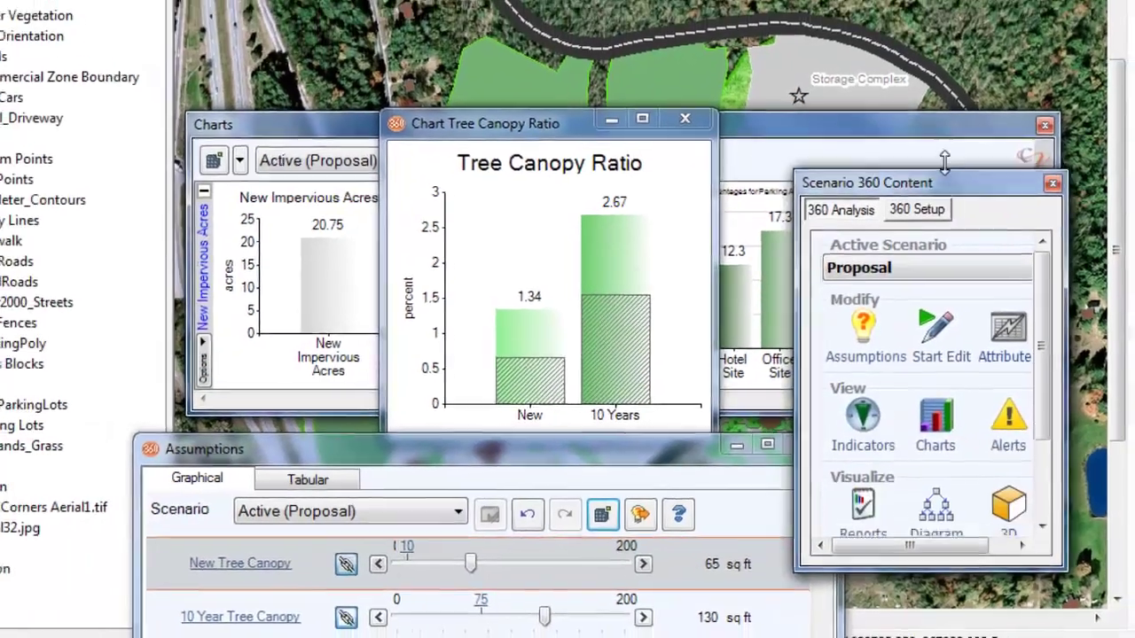
pyautogui.moveTo(945, 159); pyautogui.dragTo(941, 46)
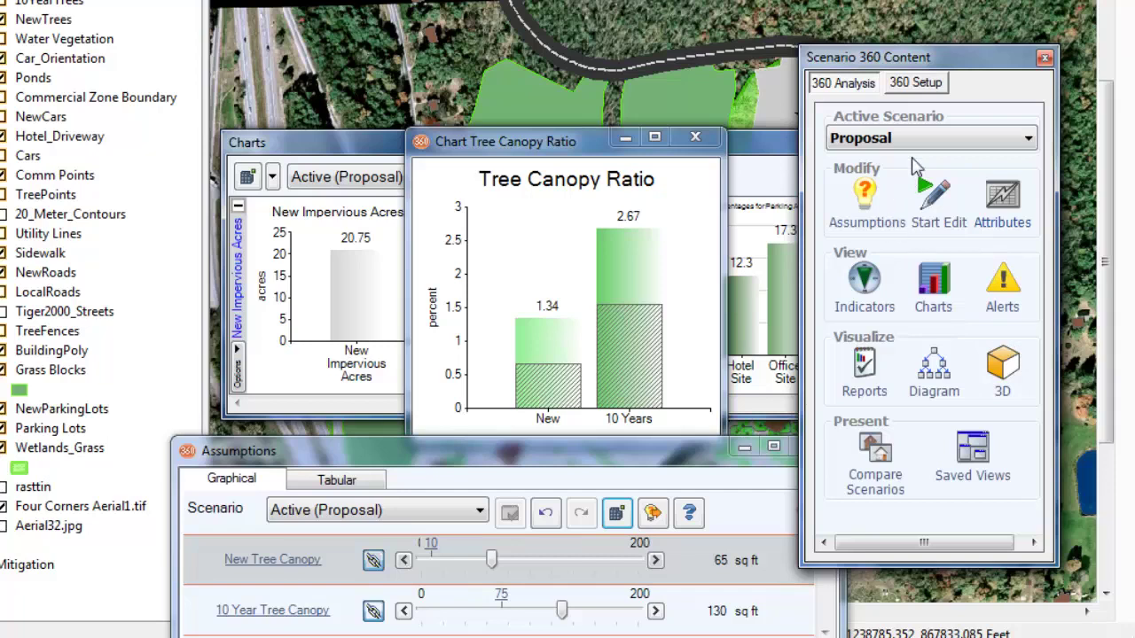
pyautogui.click(914, 89)
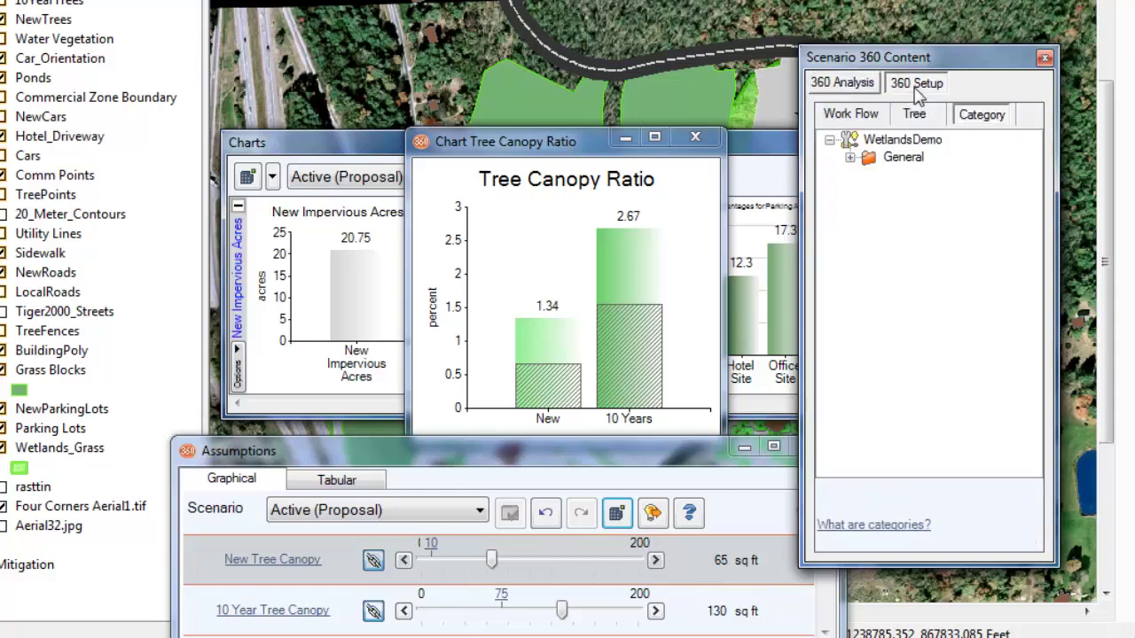
pyautogui.click(851, 115)
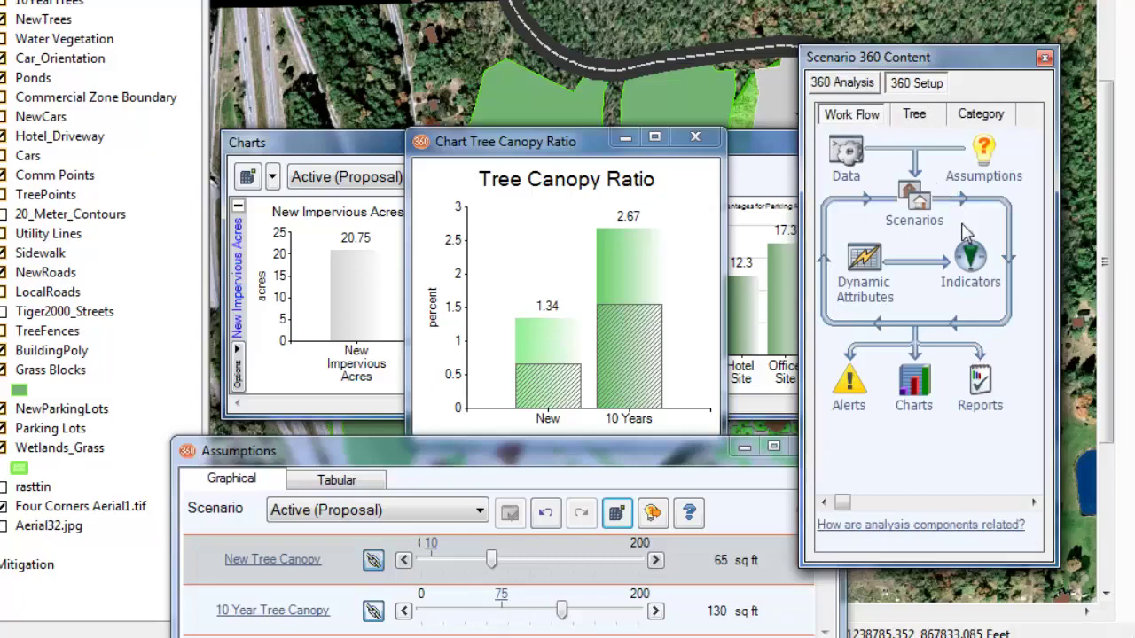
pyautogui.click(971, 261)
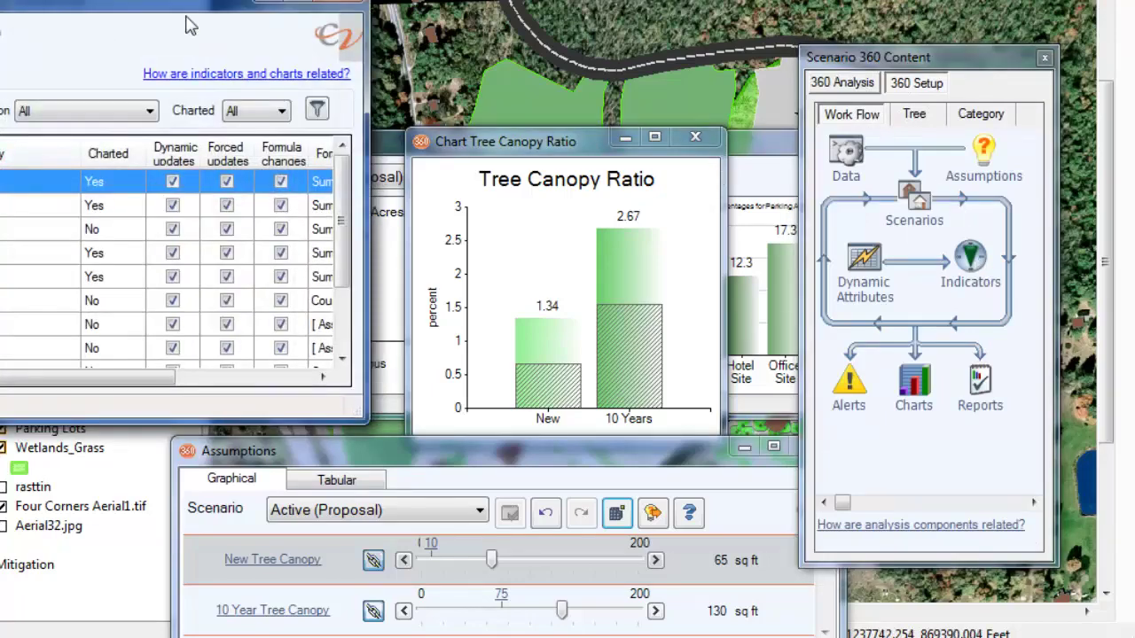
pyautogui.moveTo(195, 11); pyautogui.dragTo(695, 89)
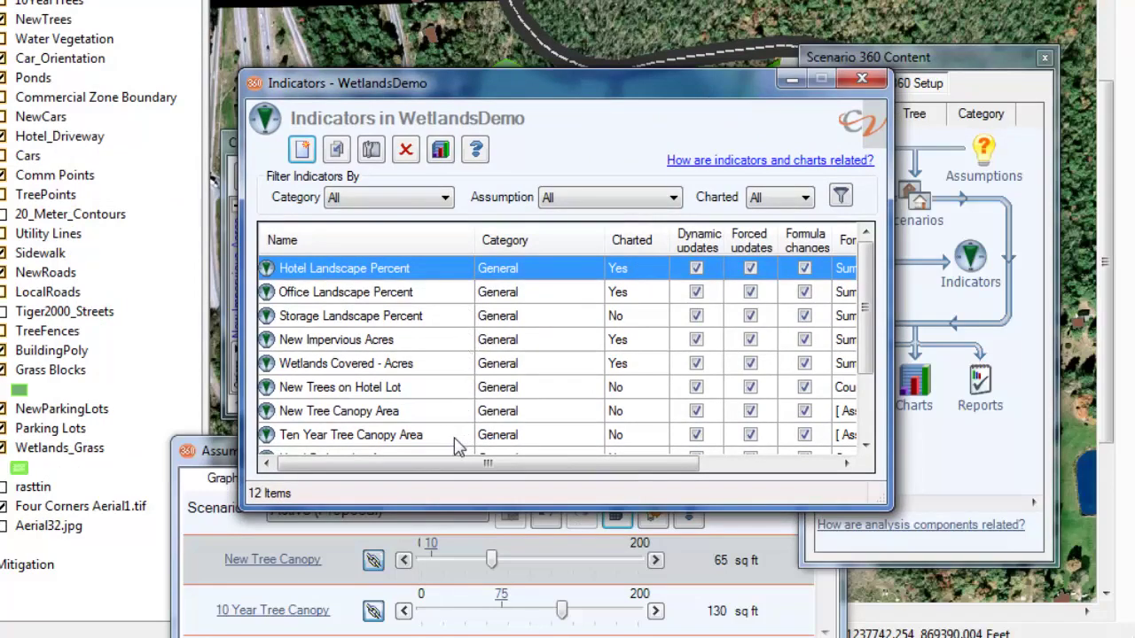
# Open the formula editor for the Tree Canopy Ratio - 10 Years indicator
pyautogui.moveTo(865, 286); pyautogui.dragTo(869, 373)
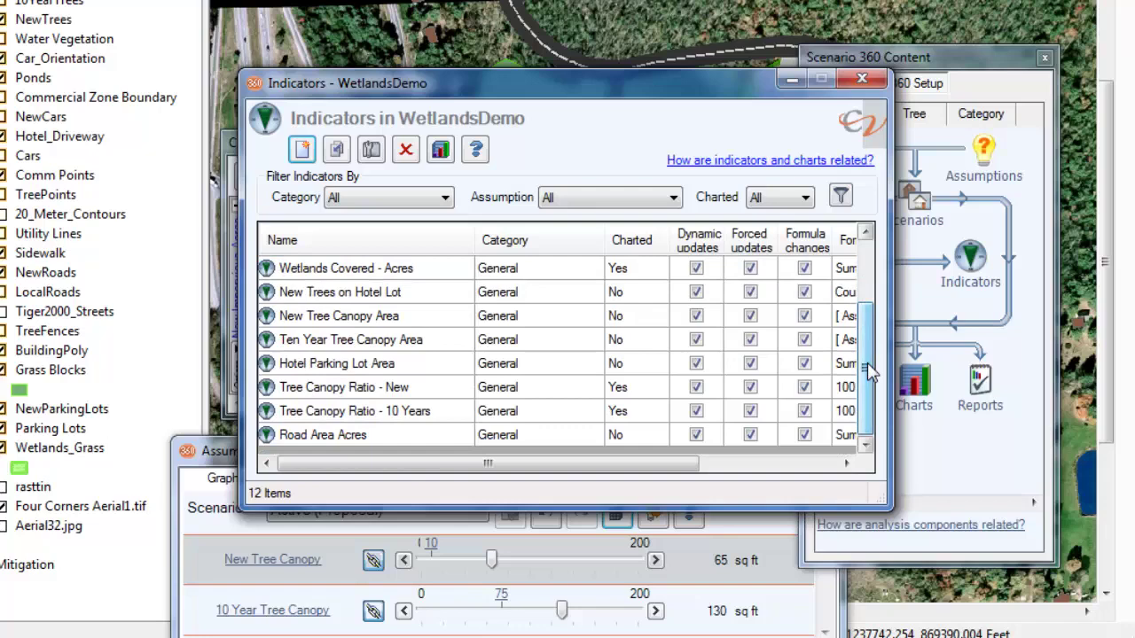
pyautogui.doubleClick(368, 422)
pyautogui.click(390, 88)
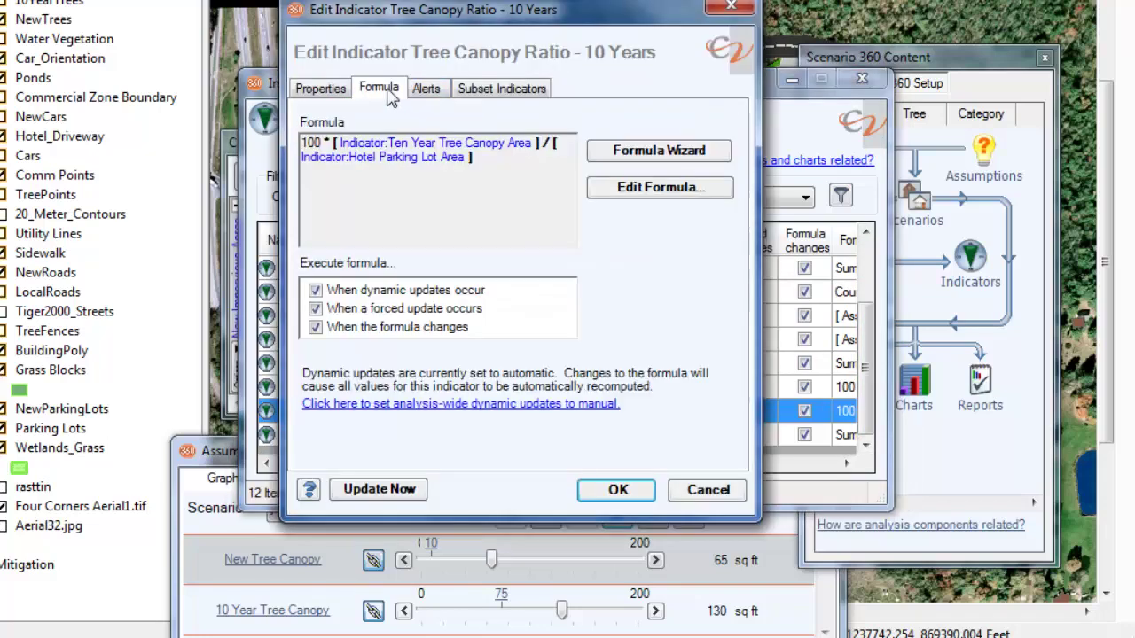
pyautogui.click(640, 197)
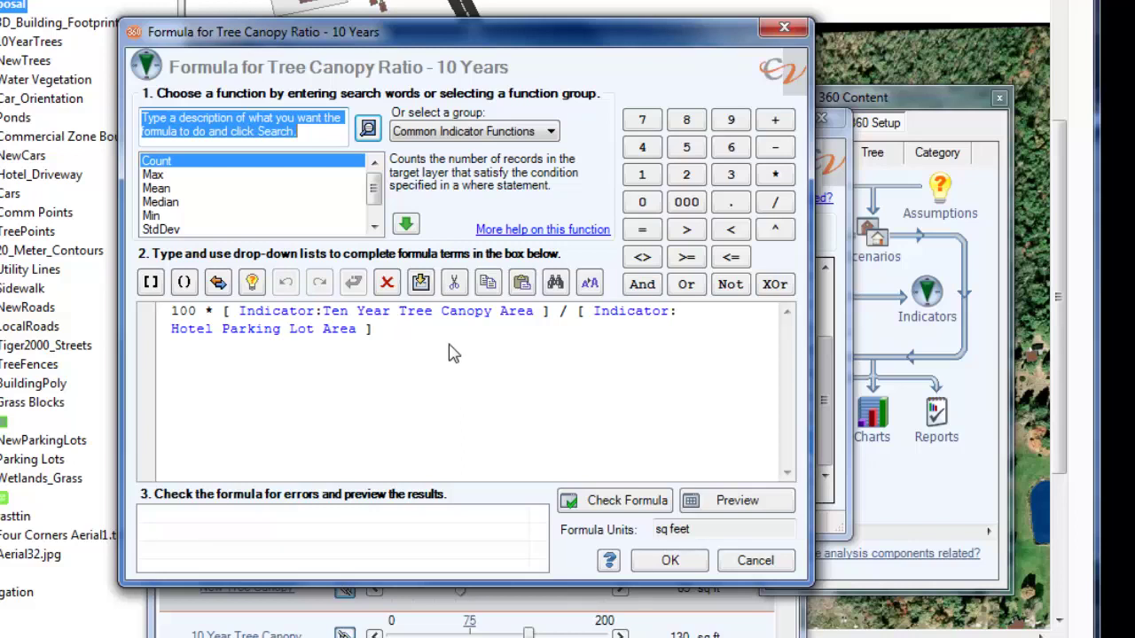
# Set the formula editor's function group to All
pyautogui.click(551, 132)
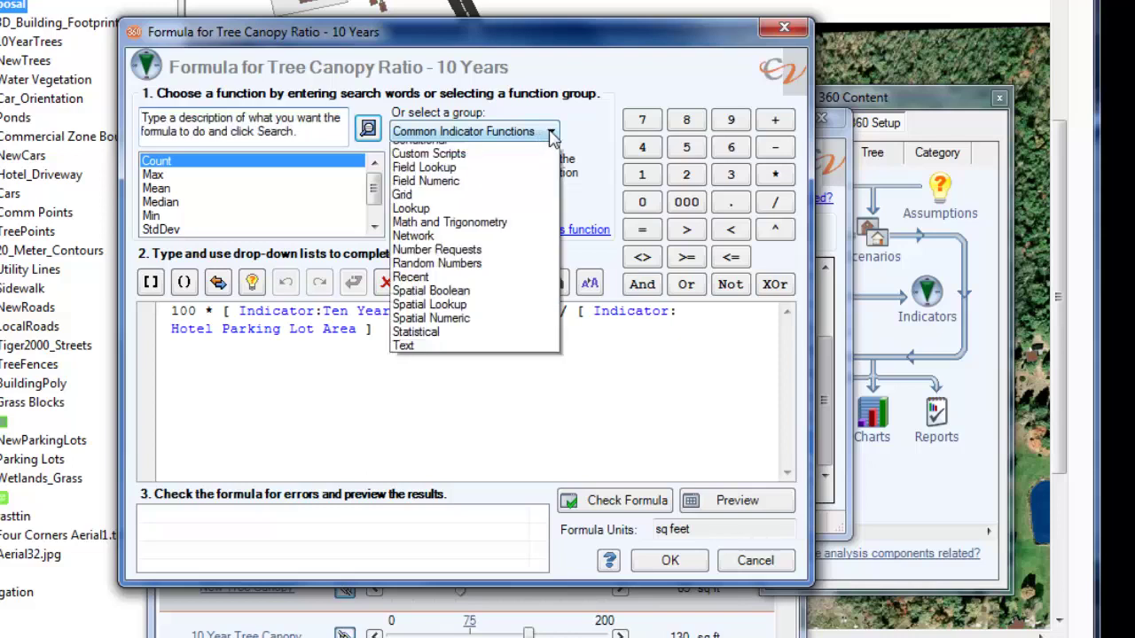
pyautogui.scroll(2, 523, 195)
pyautogui.click(523, 149)
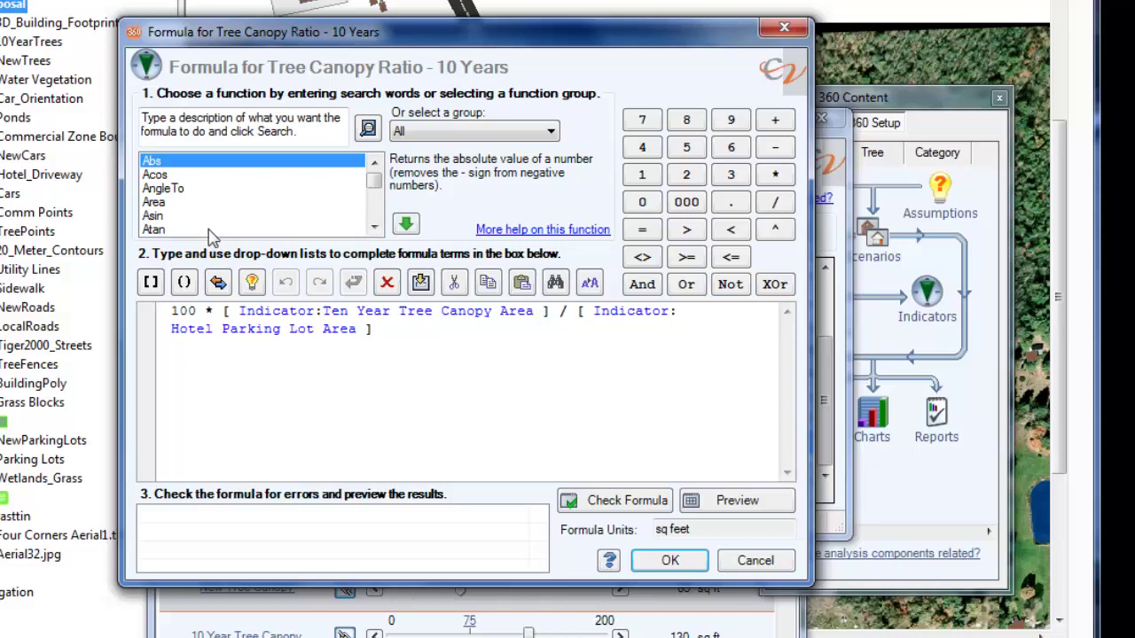
# Read the descriptions of the AngleTo, AvgDistance and StdDev functions
pyautogui.click(168, 189)
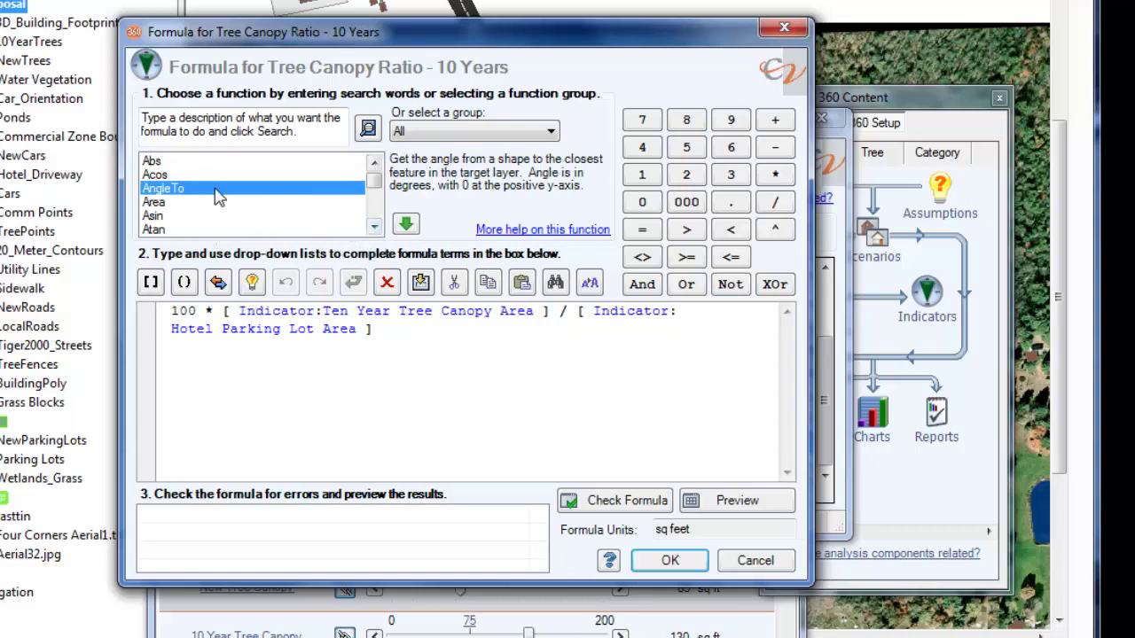
pyautogui.click(374, 228)
pyautogui.click(374, 228)
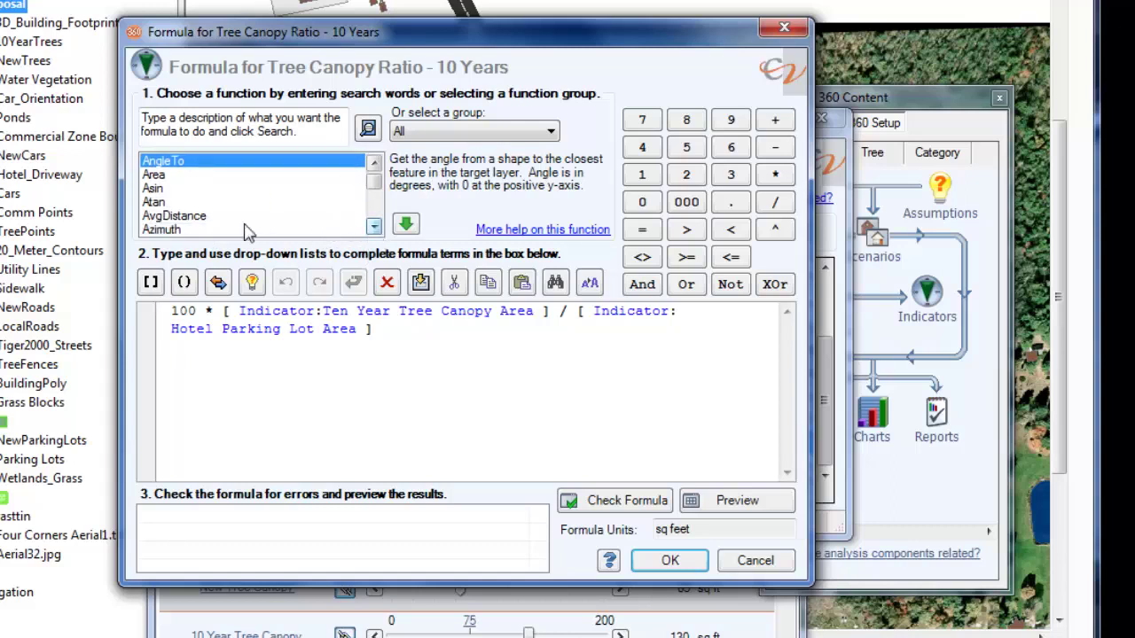
pyautogui.click(243, 217)
pyautogui.click(375, 228)
pyautogui.moveTo(380, 230); pyautogui.dragTo(380, 232)
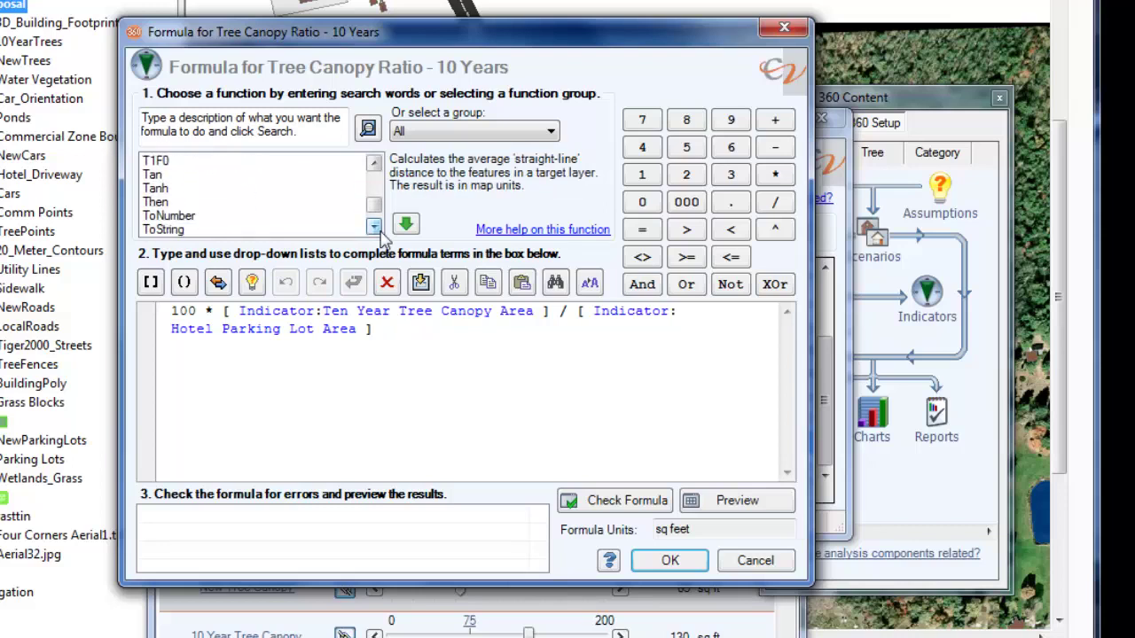
pyautogui.click(374, 165)
pyautogui.click(374, 165)
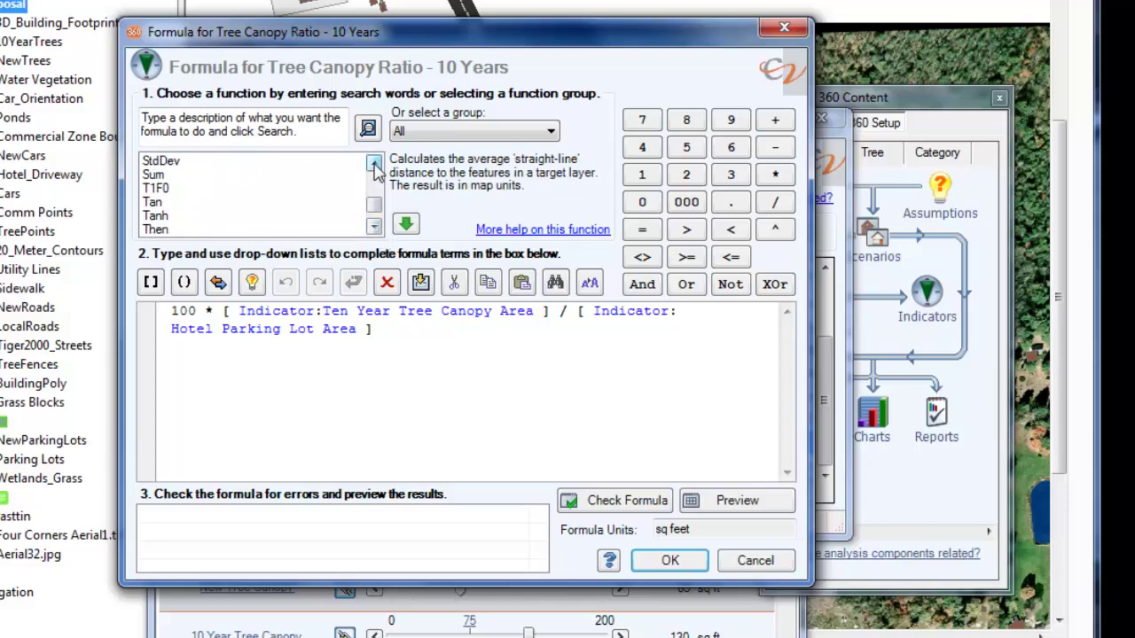
pyautogui.click(190, 165)
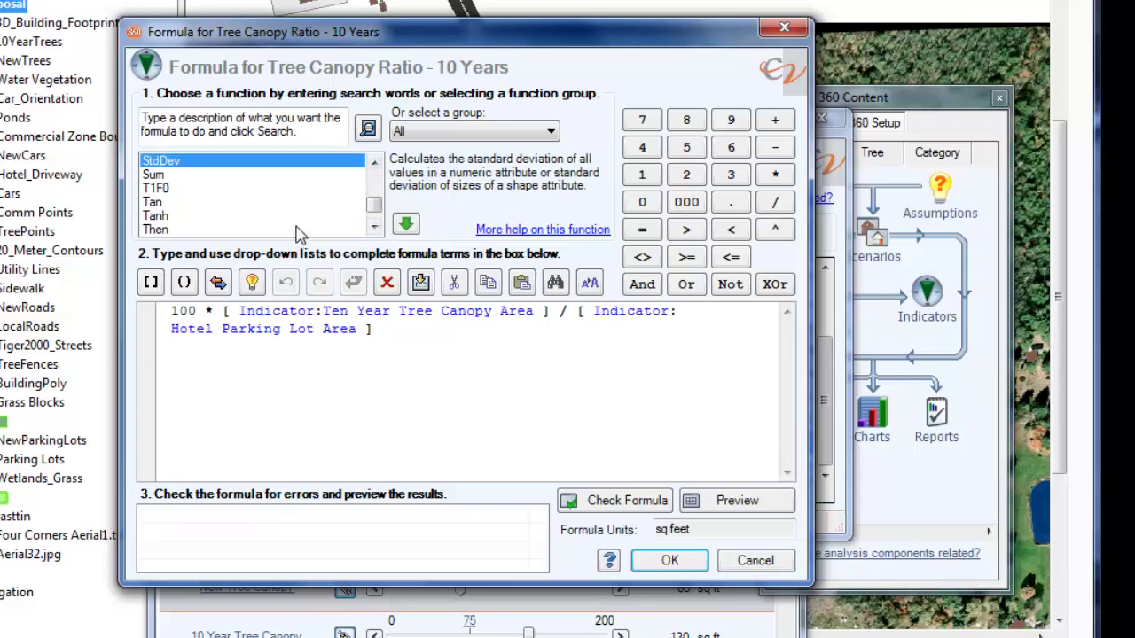
# Close the Tree Canopy Ratio formula editor and indicator dialog without changes
pyautogui.click(760, 568)
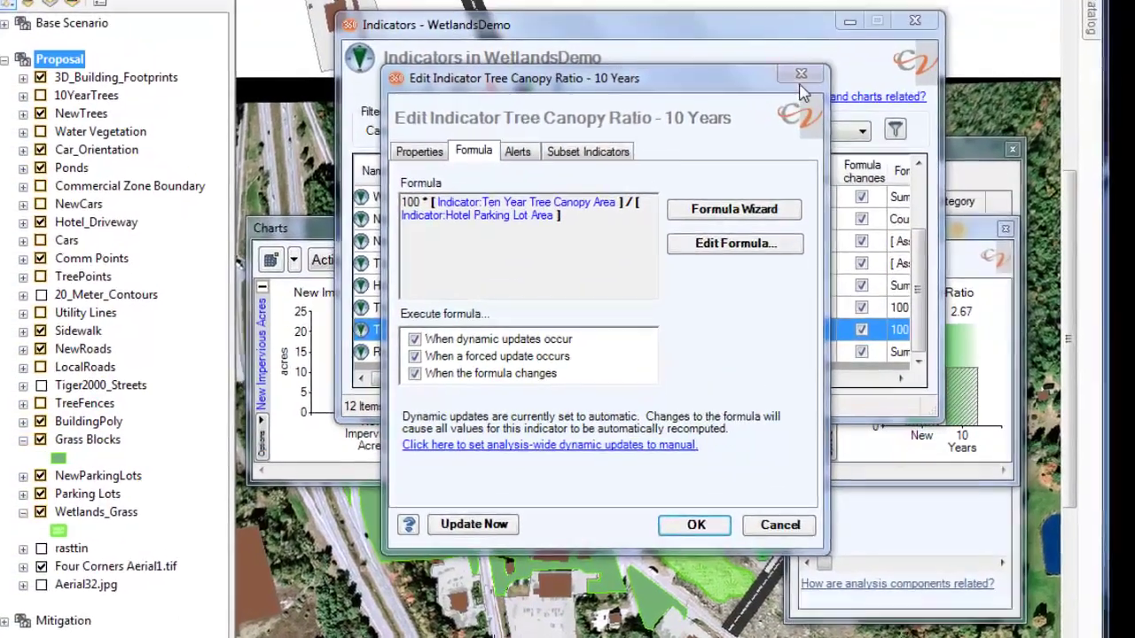
pyautogui.click(756, 491)
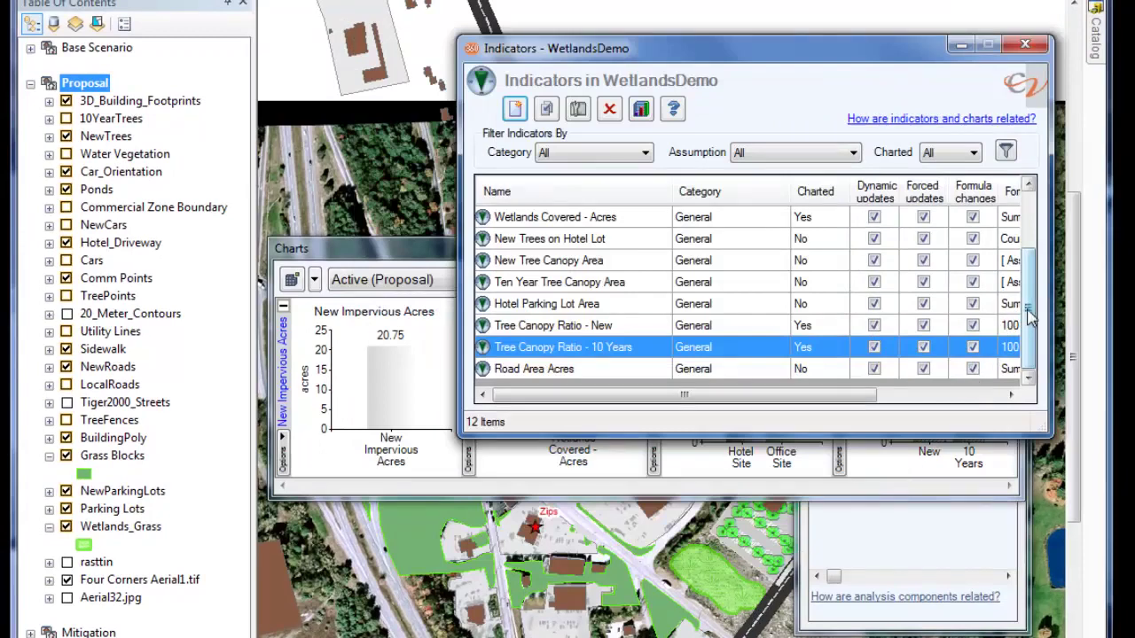
pyautogui.moveTo(1028, 319); pyautogui.dragTo(1026, 248)
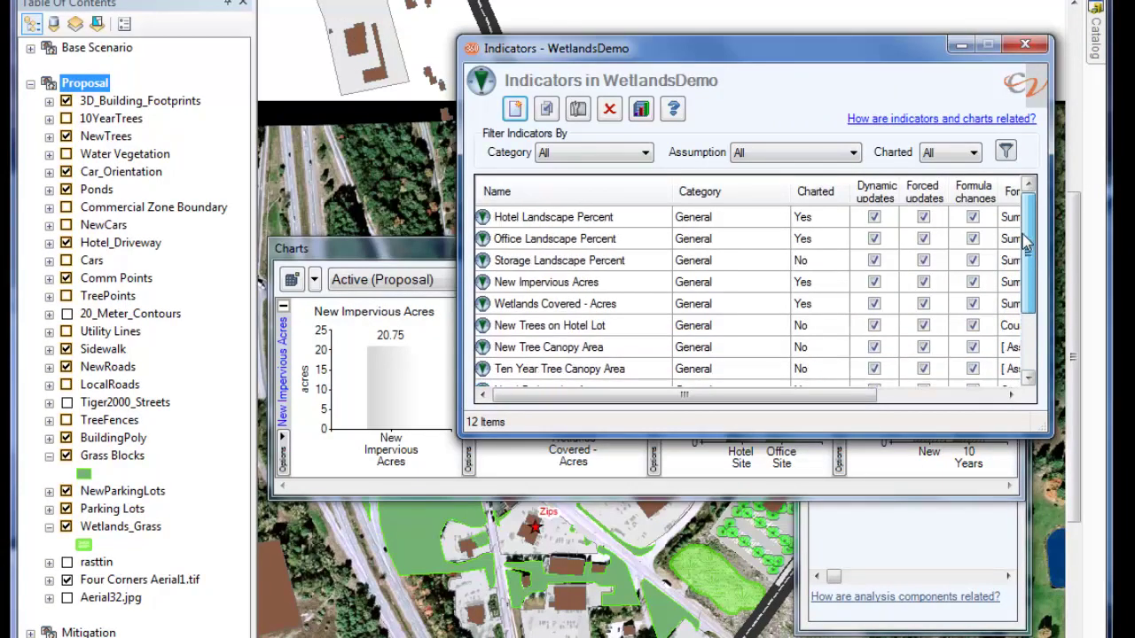
# Append '+ Road Area Acres' to the New Impervious Acres formula
pyautogui.doubleClick(578, 282)
pyautogui.moveTo(262, 124); pyautogui.dragTo(530, 160)
pyautogui.click(408, 241)
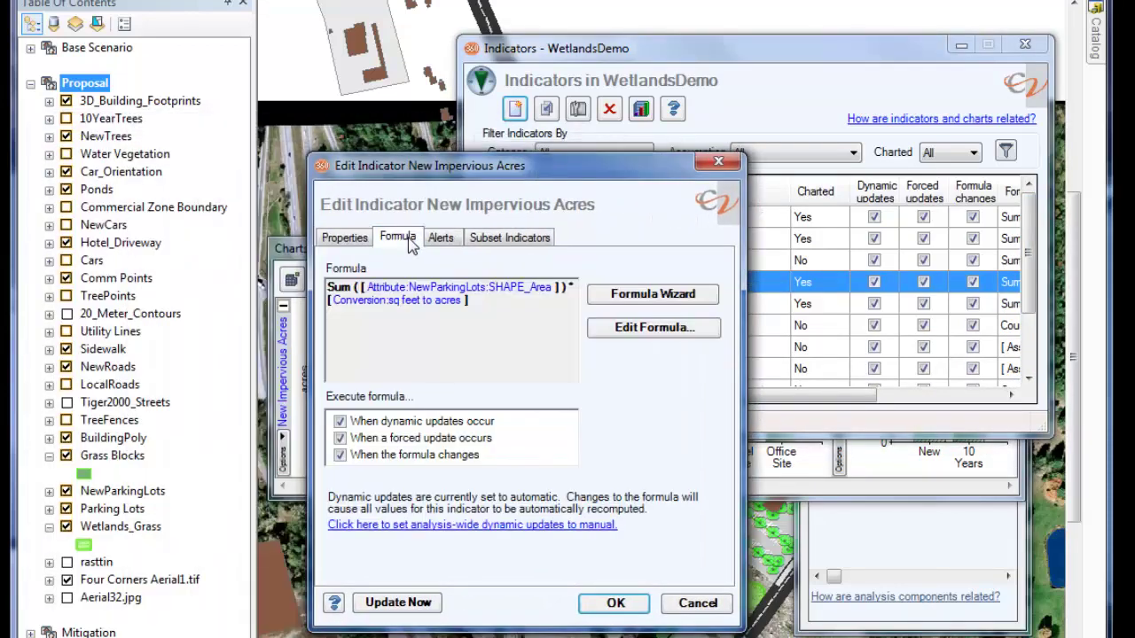
pyautogui.click(625, 330)
pyautogui.write('+')
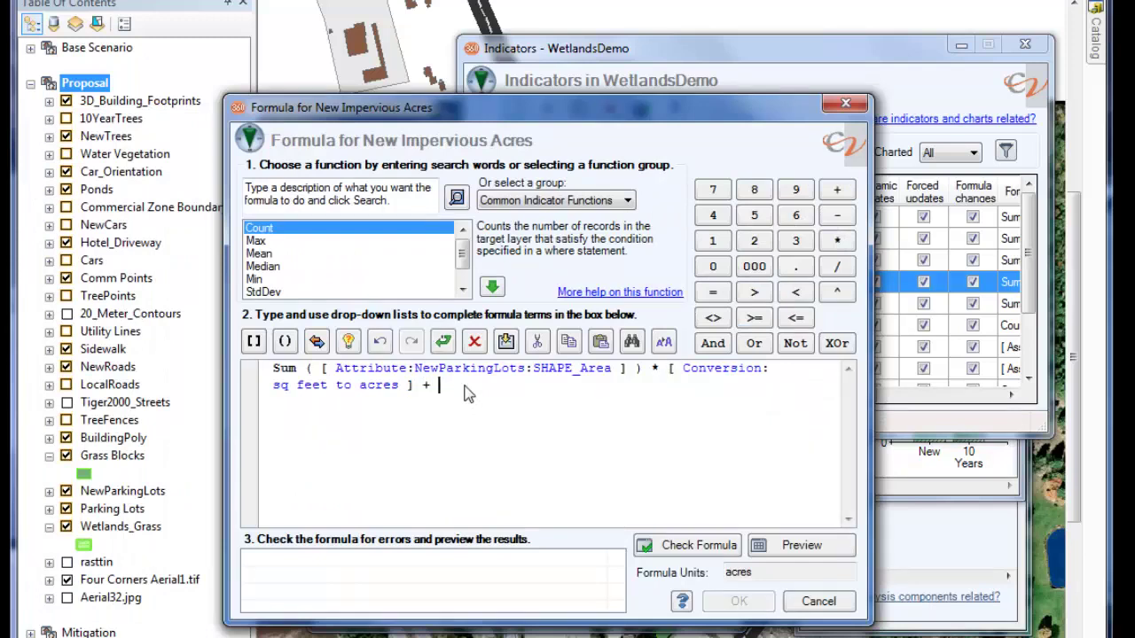
pyautogui.click(254, 342)
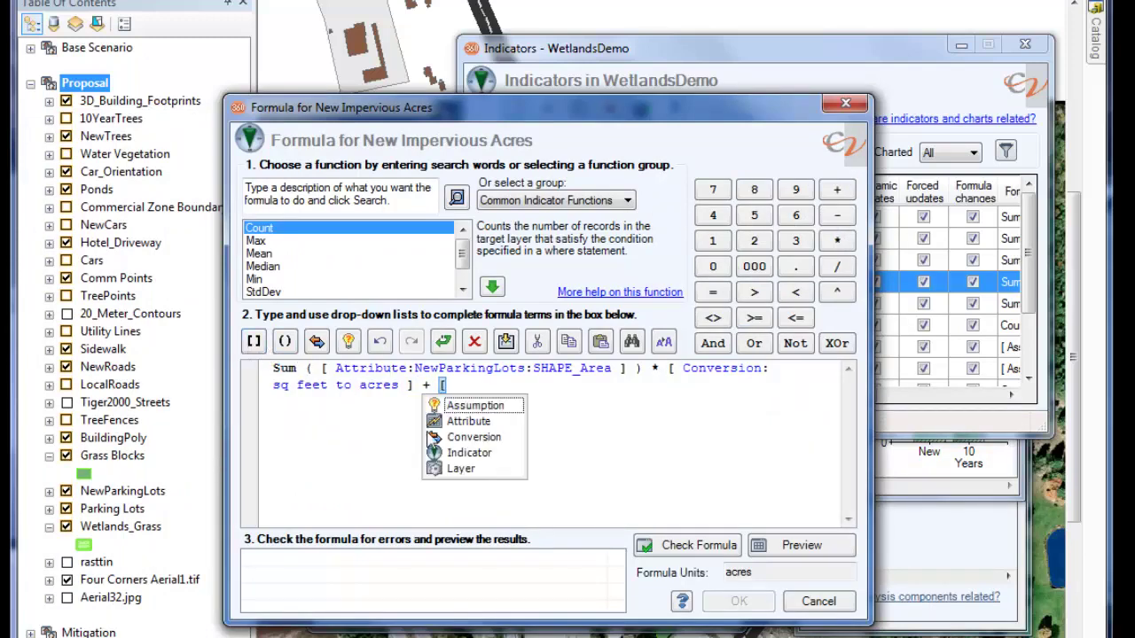
pyautogui.click(481, 453)
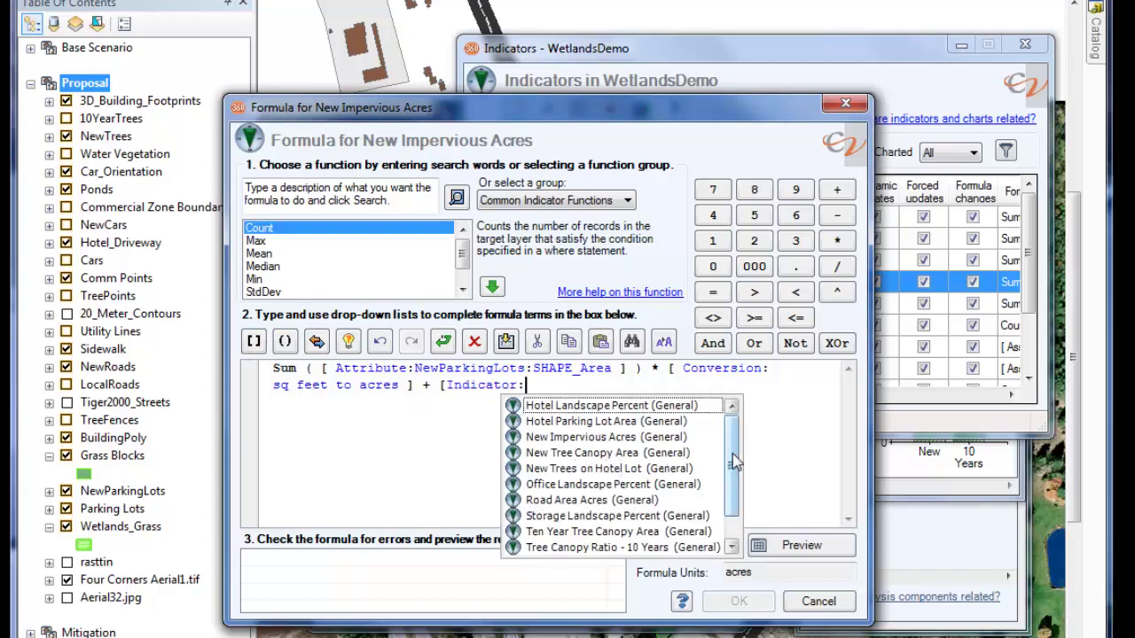
pyautogui.scroll(-1, 734, 462)
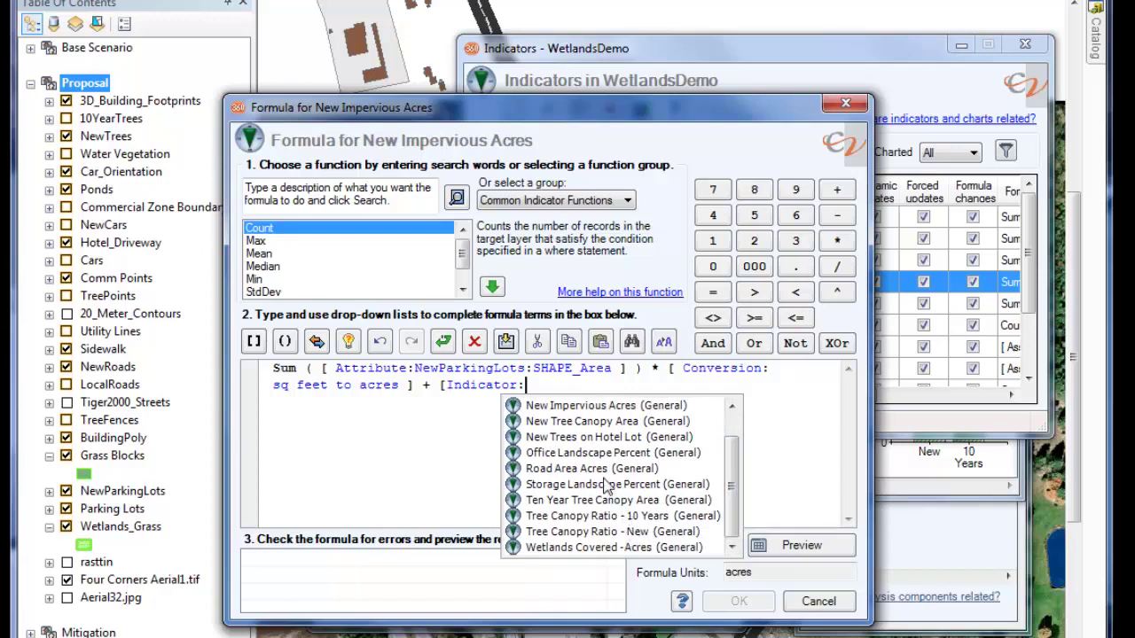
pyautogui.click(601, 470)
pyautogui.click(601, 470)
# Verify and apply the formula so New Impervious Acres reads 24.02, then close Indicators
pyautogui.click(685, 547)
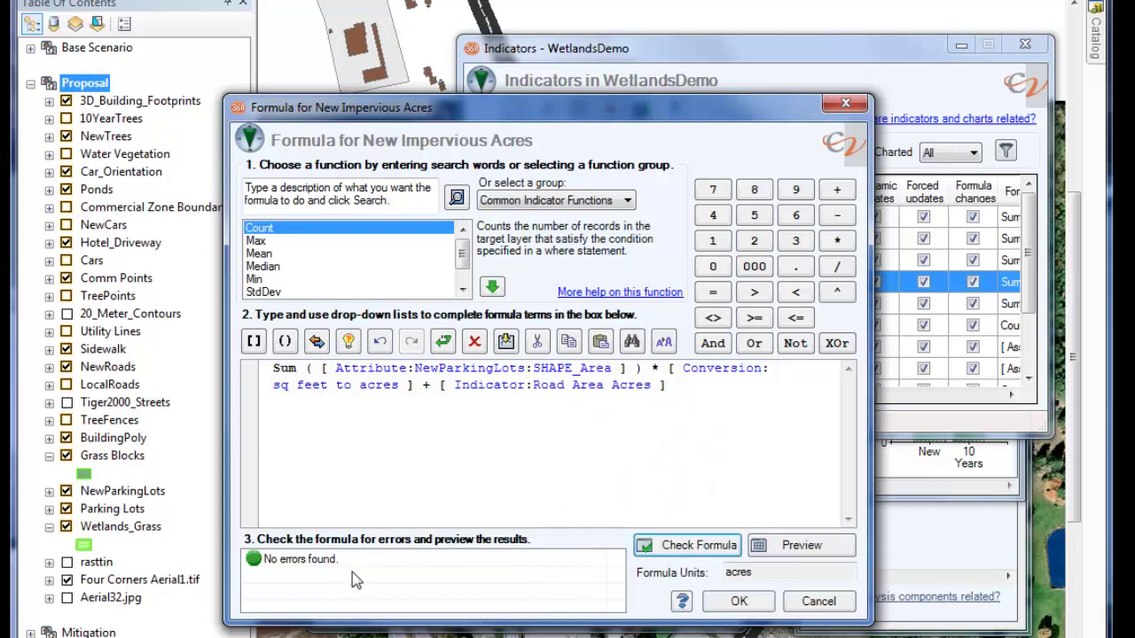
pyautogui.click(738, 601)
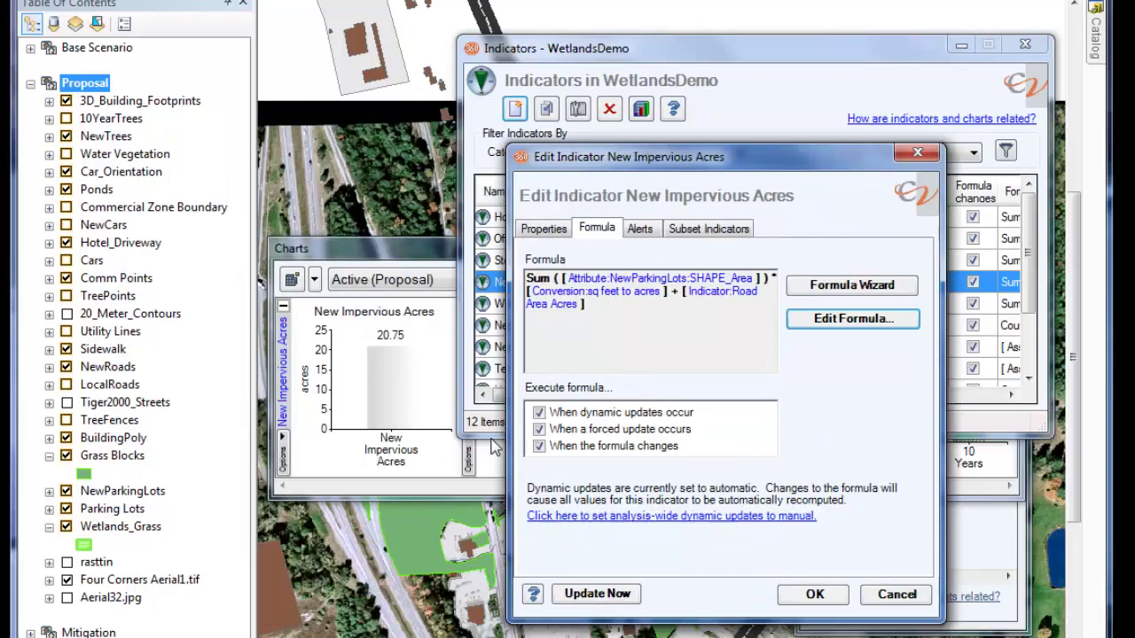
pyautogui.click(814, 594)
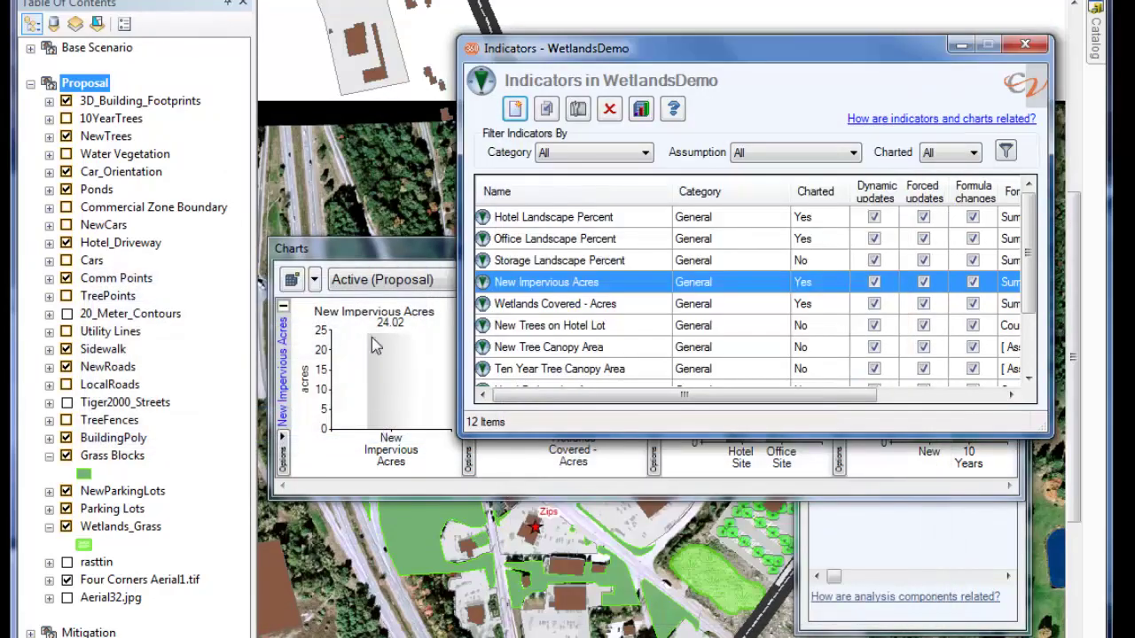
pyautogui.moveTo(396, 341)
pyautogui.click(1024, 44)
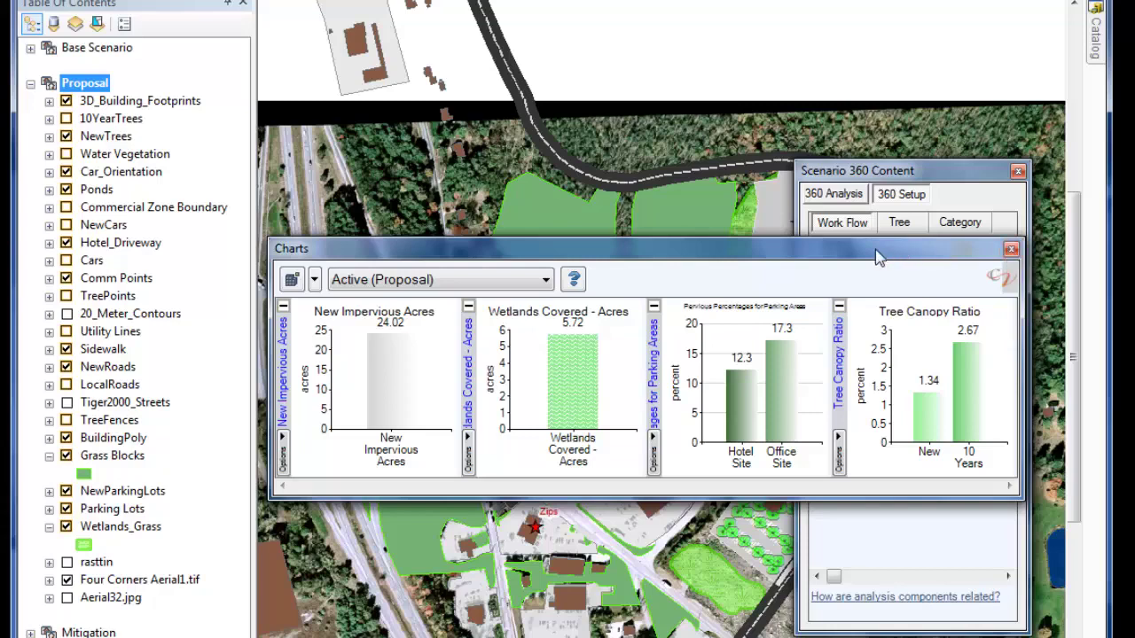
# Move the Charts window lower and load the 'Mitigation at Hotel2' saved view
pyautogui.moveTo(880, 252); pyautogui.dragTo(878, 317)
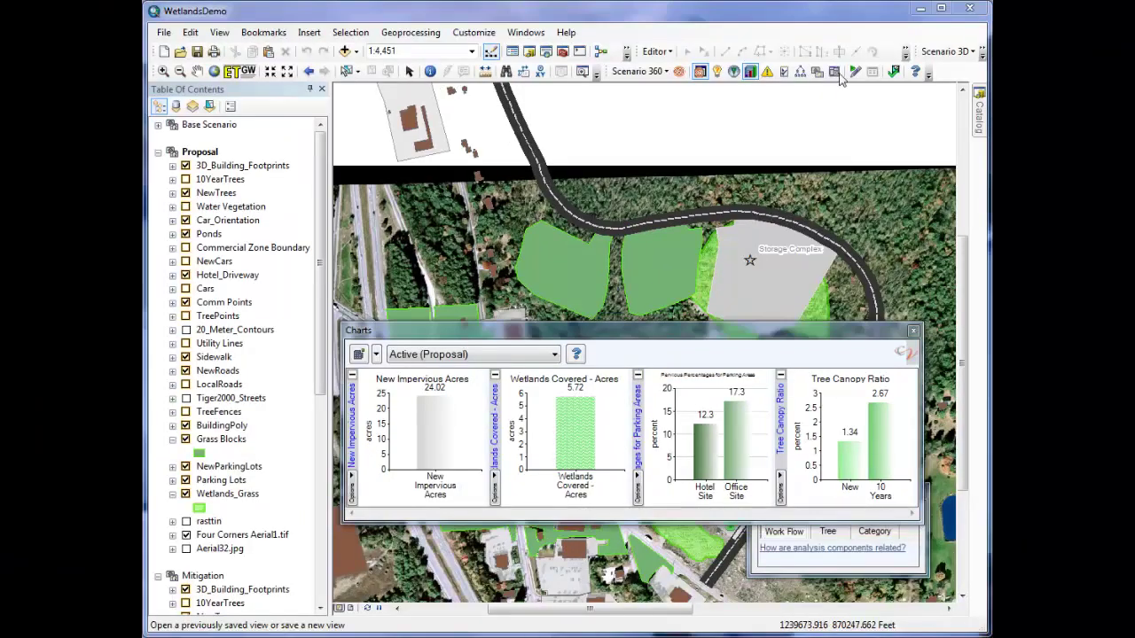
pyautogui.click(836, 74)
pyautogui.click(424, 441)
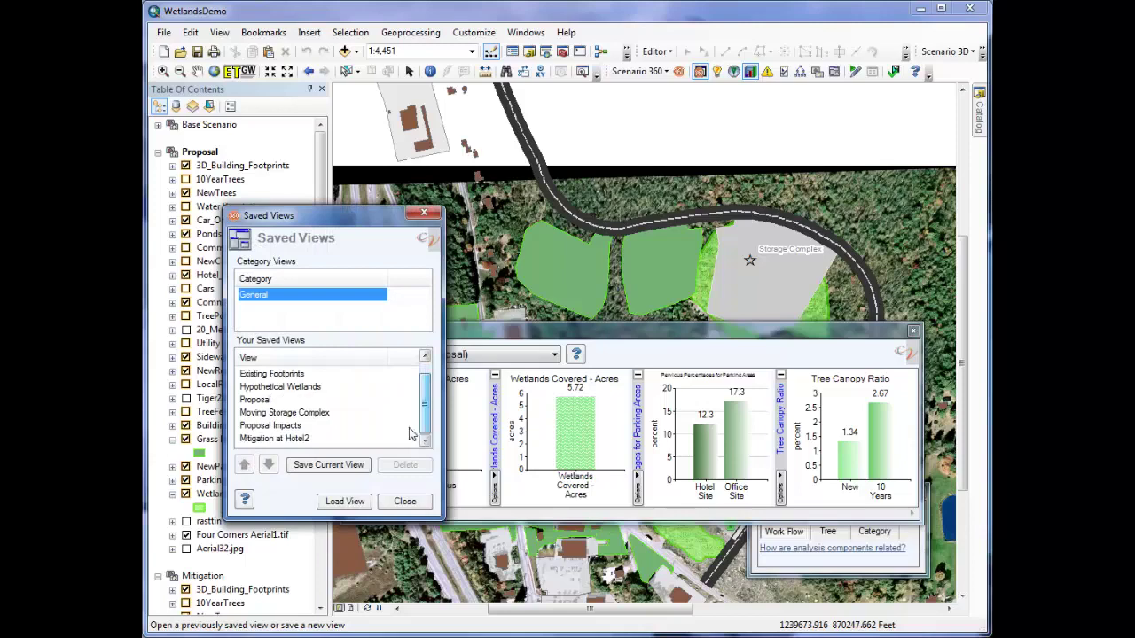
pyautogui.click(300, 440)
pyautogui.doubleClick(300, 441)
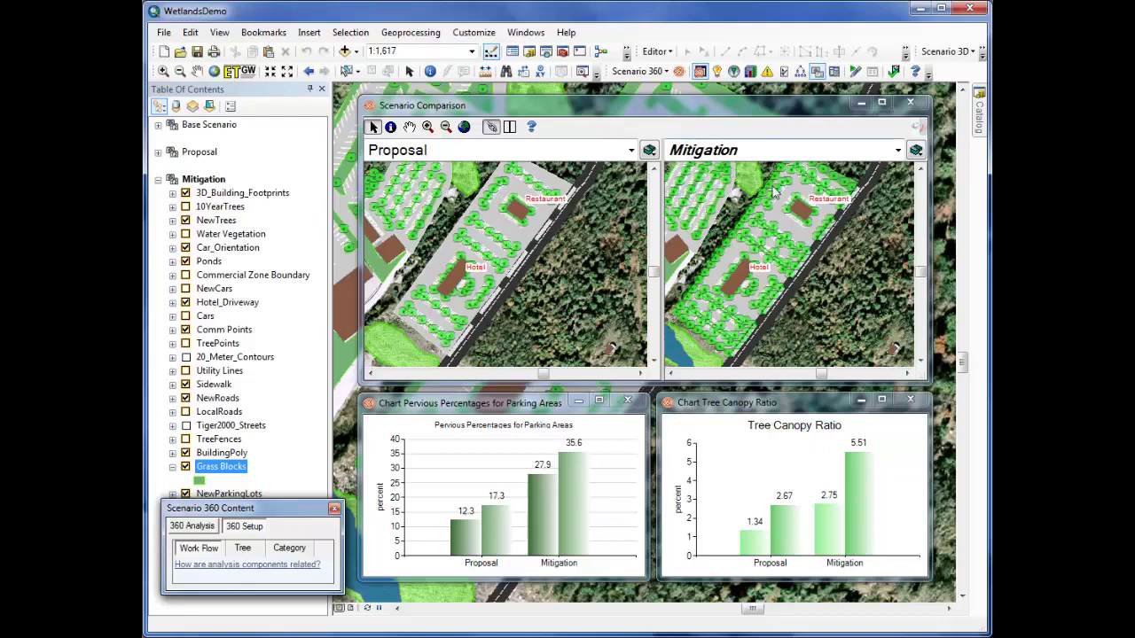
# Zoom both comparison maps in on the hotel parking lot to compare Mitigation's extra trees
pyautogui.click(427, 127)
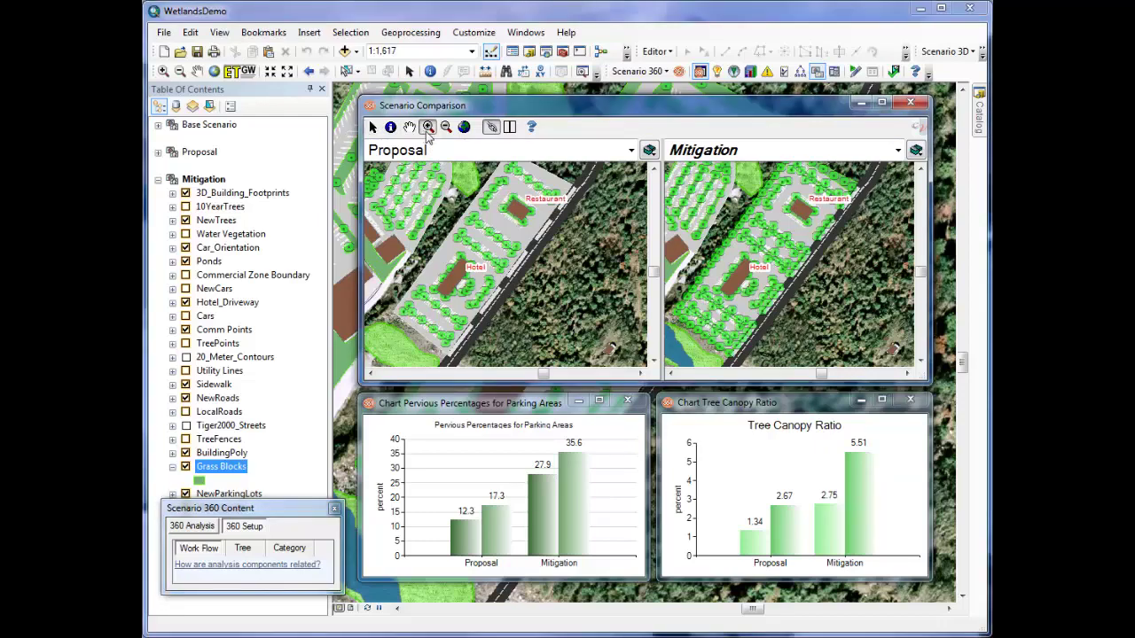
pyautogui.click(779, 254)
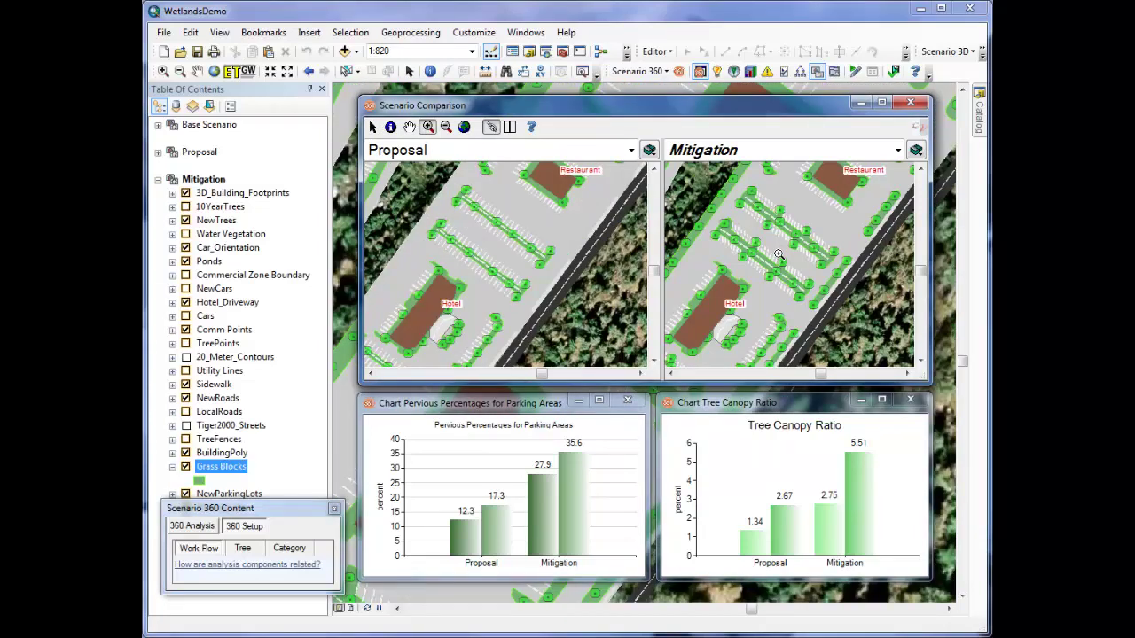
# Zoom further into the parking aisles and make Mitigation the active scenario in the 3D Viewer
pyautogui.click(778, 254)
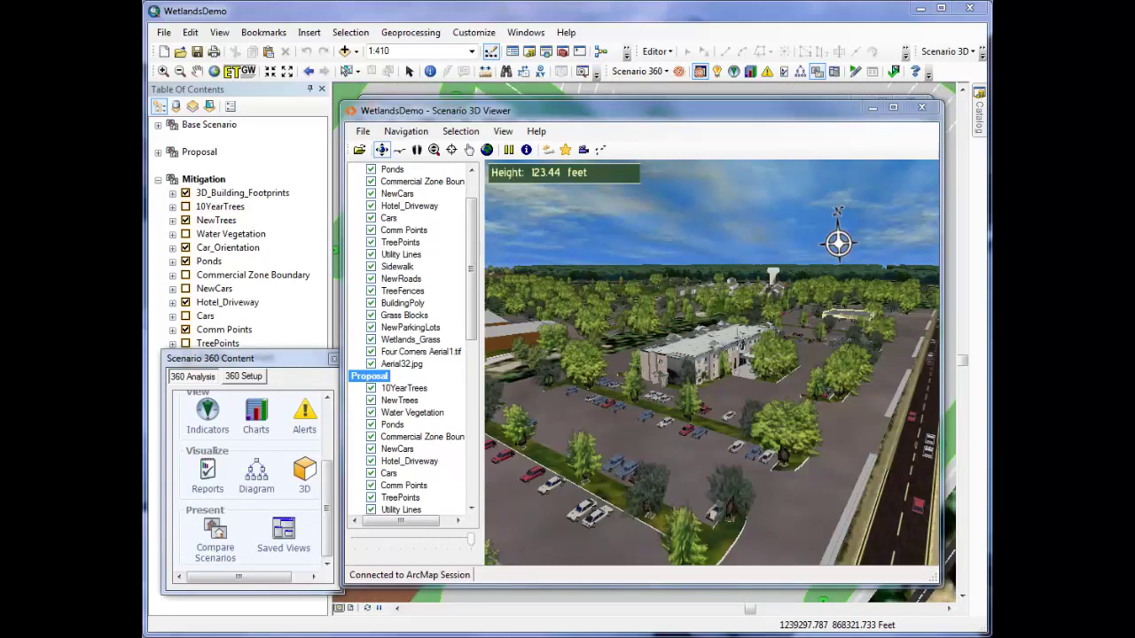
pyautogui.moveTo(471, 326); pyautogui.dragTo(477, 486)
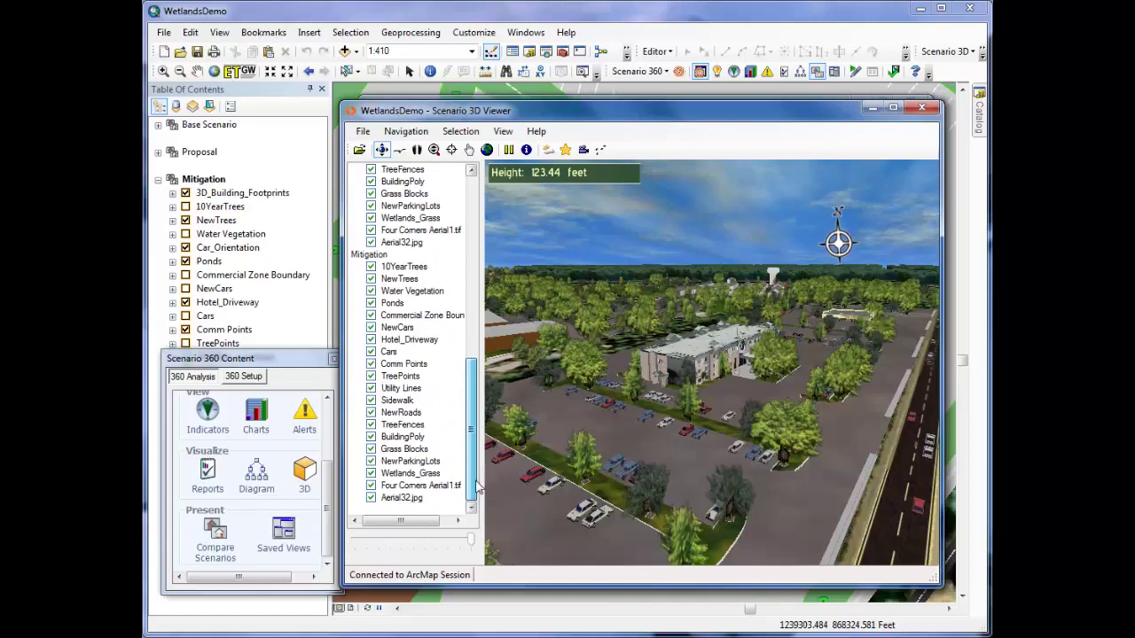
pyautogui.rightClick(376, 255)
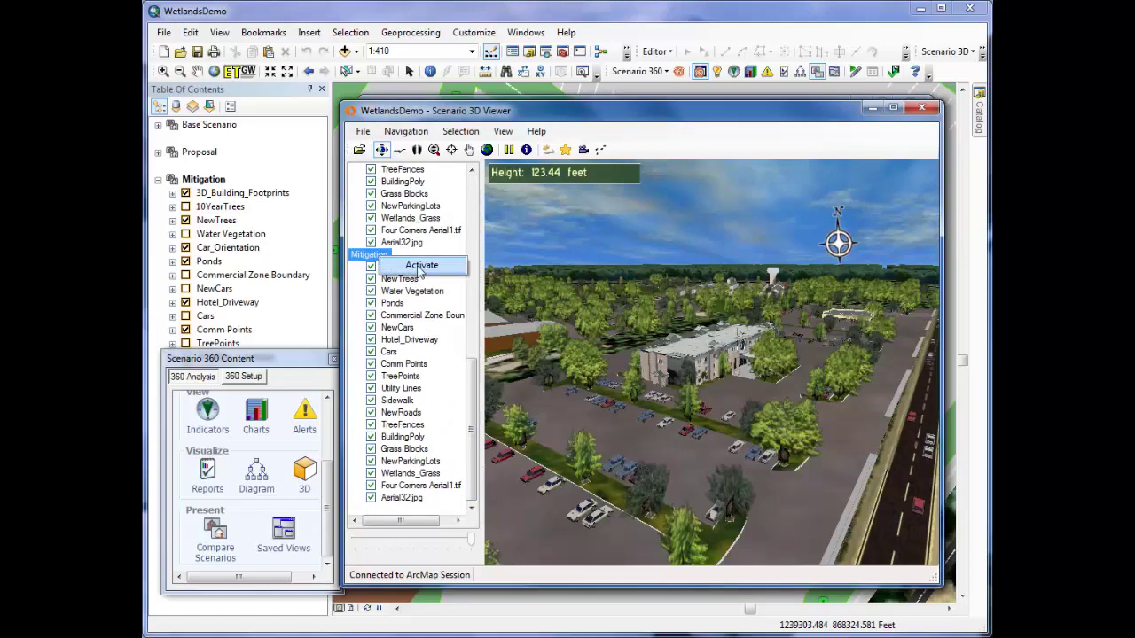
pyautogui.click(421, 266)
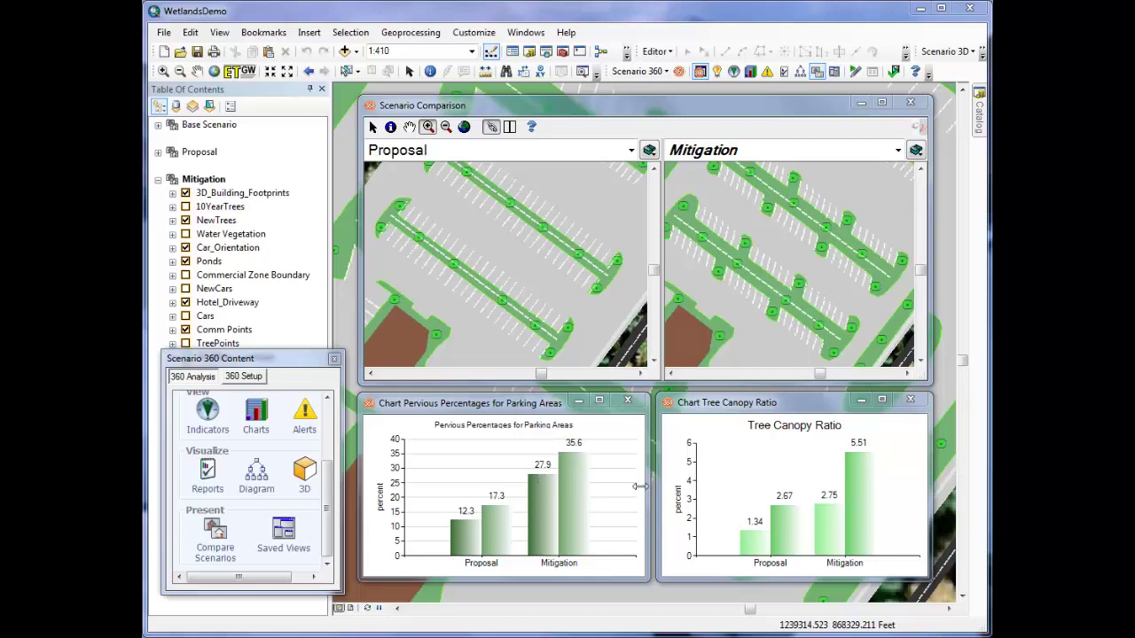
pyautogui.moveTo(798, 538)
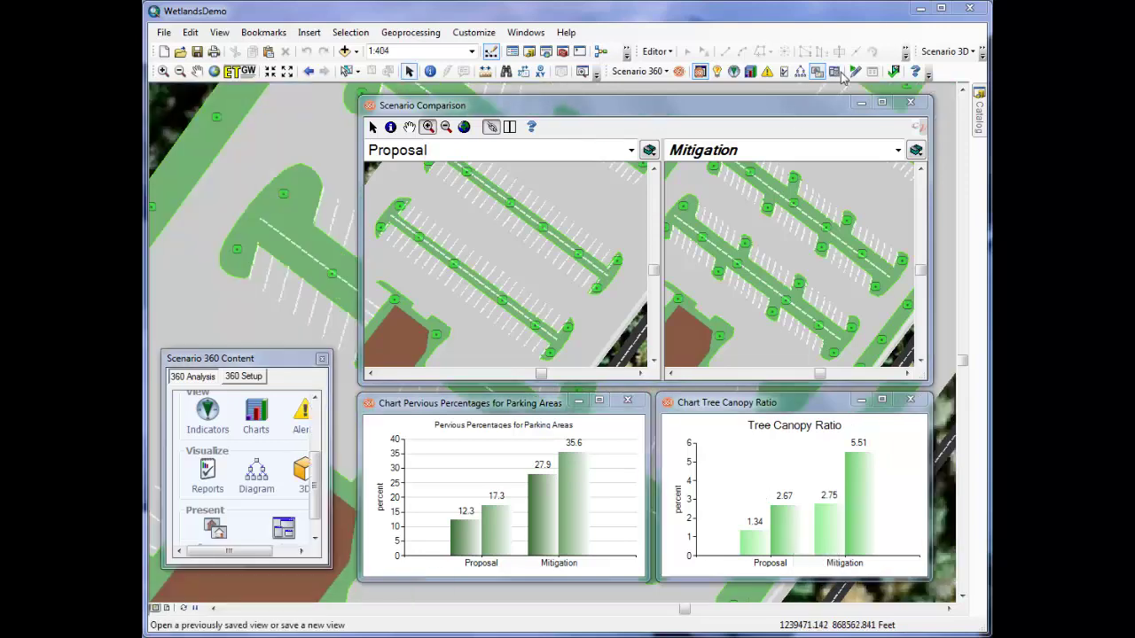
# Load the 'Moving Storage Complex' saved view, showing 5.72 acres of wetlands covered in both scenarios
pyautogui.click(283, 530)
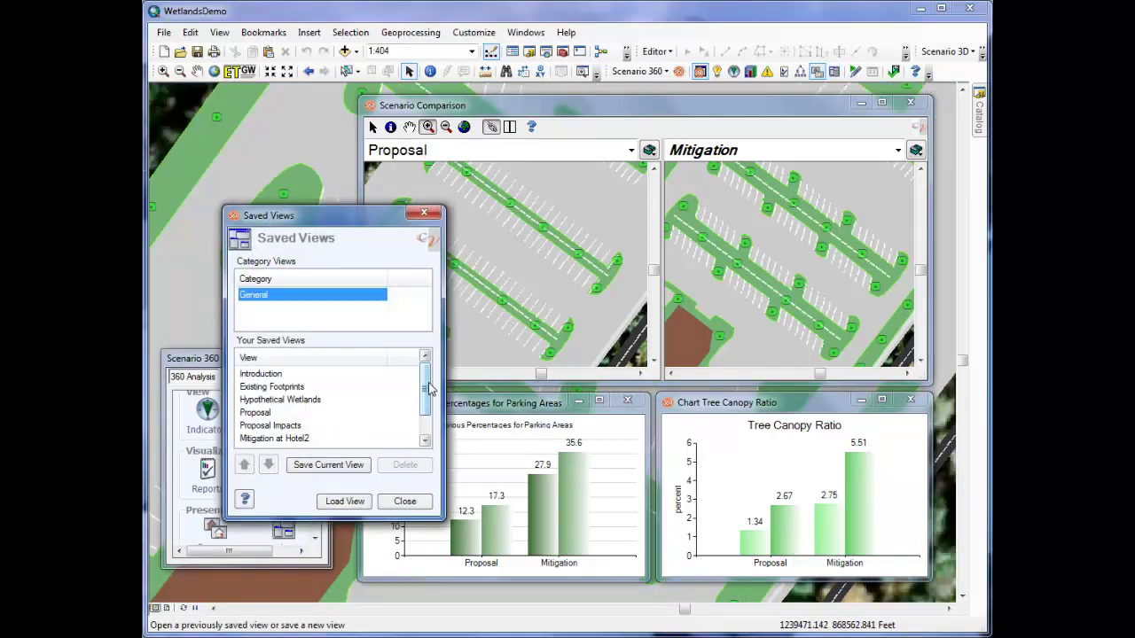
pyautogui.moveTo(431, 395); pyautogui.dragTo(431, 432)
pyautogui.click(313, 439)
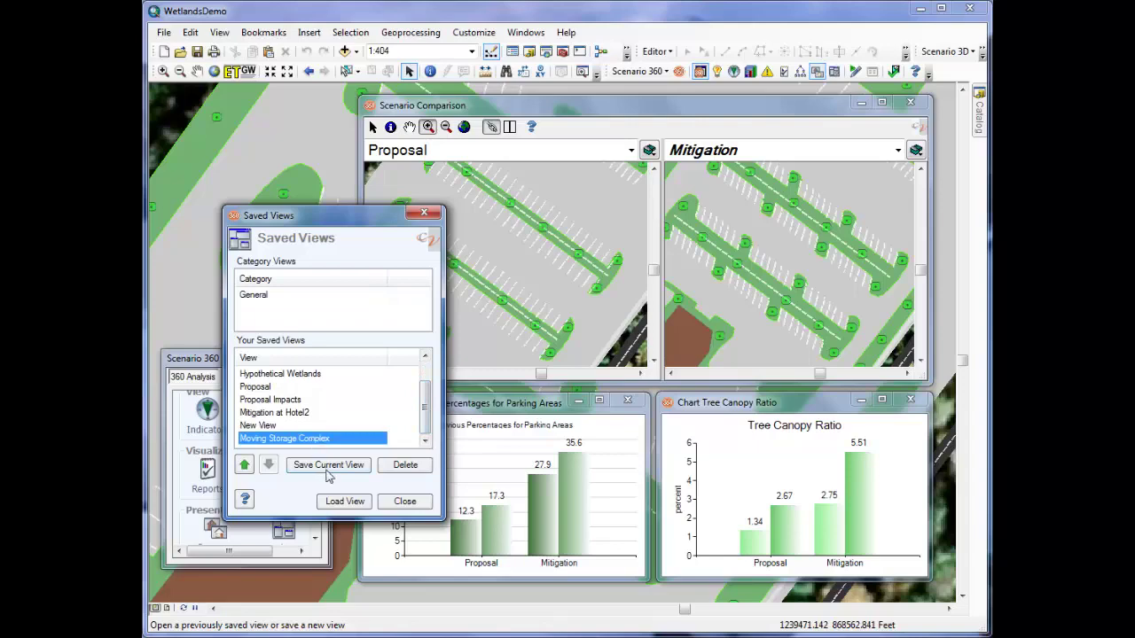
pyautogui.click(337, 503)
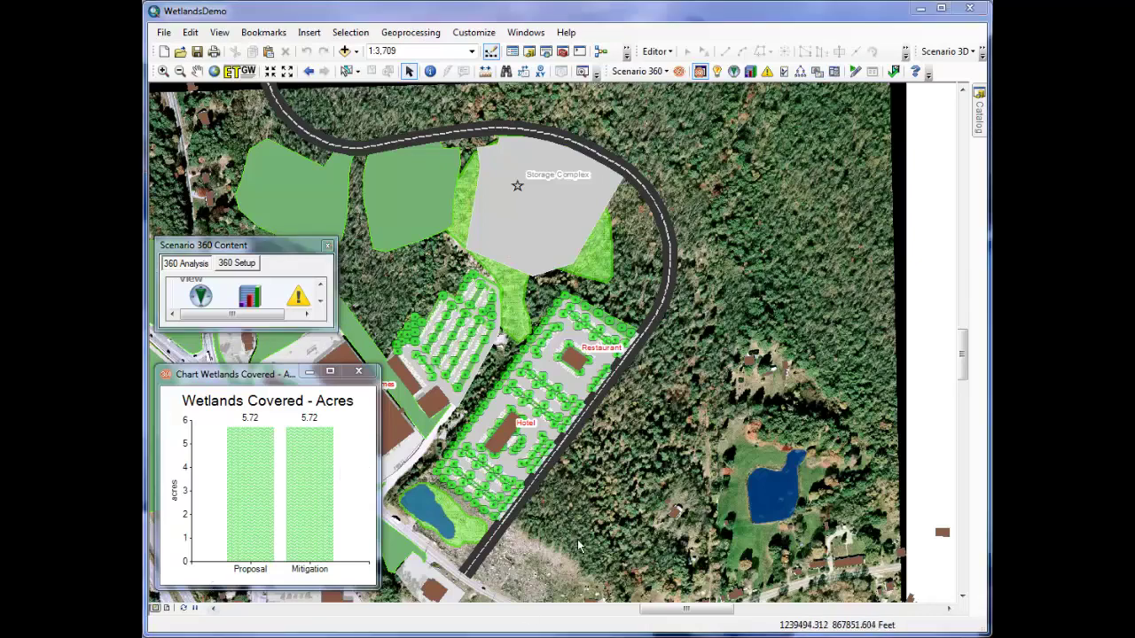
# Edit the Mitigation scenario, moving the storage complex polygon southeast off the wetlands to 0.00 acres covered
pyautogui.click(854, 71)
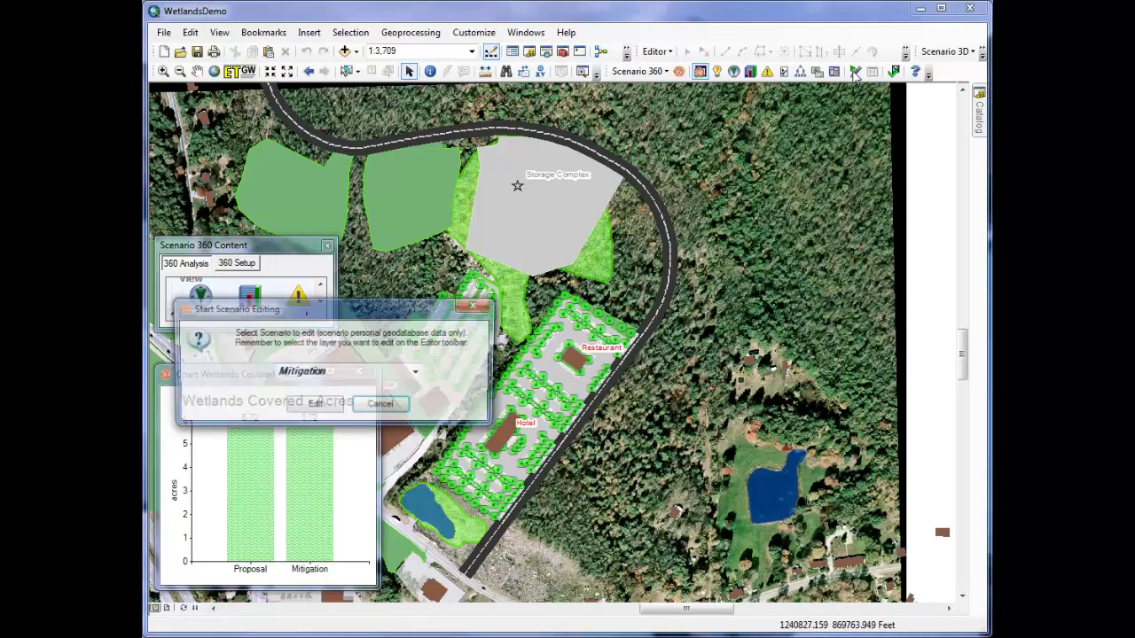
pyautogui.click(332, 409)
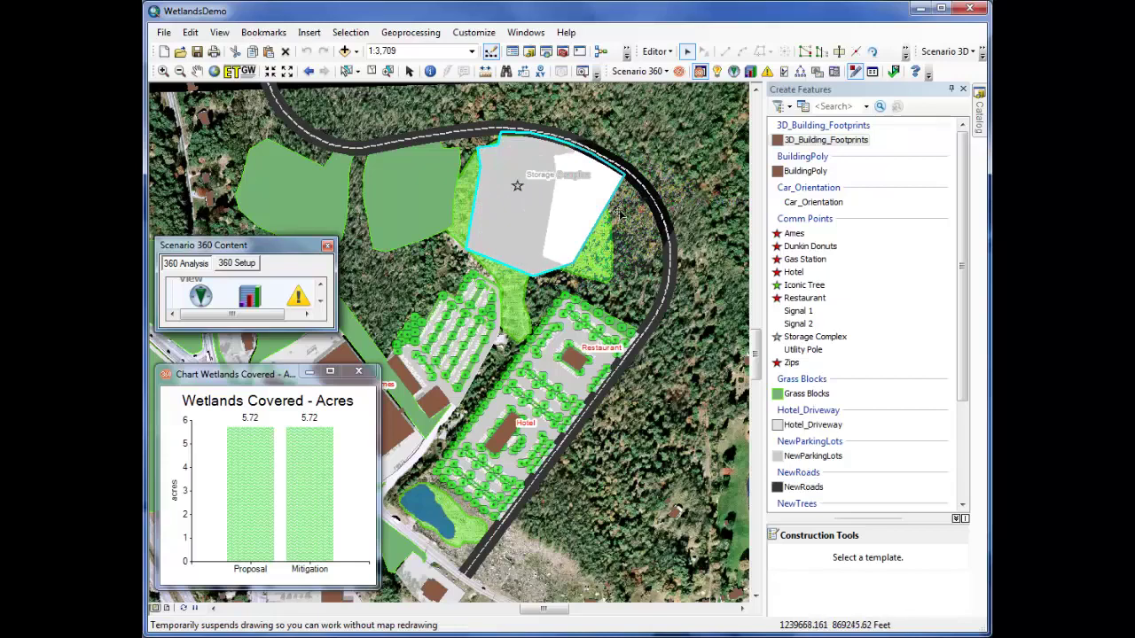
pyautogui.moveTo(619, 213); pyautogui.dragTo(701, 213)
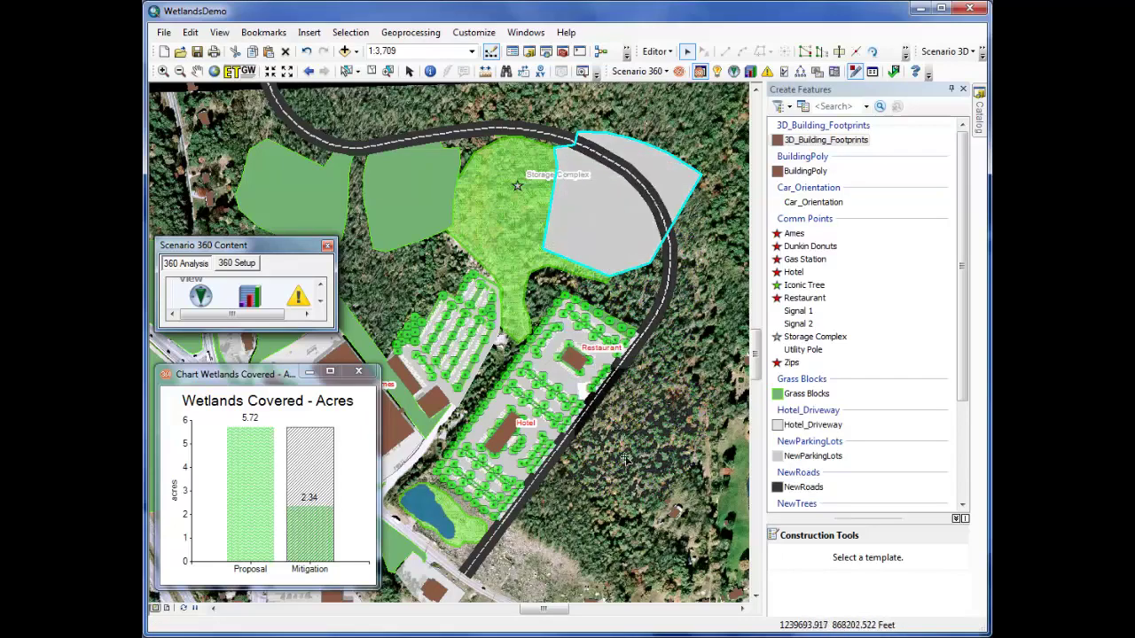
pyautogui.moveTo(629, 510); pyautogui.dragTo(623, 506)
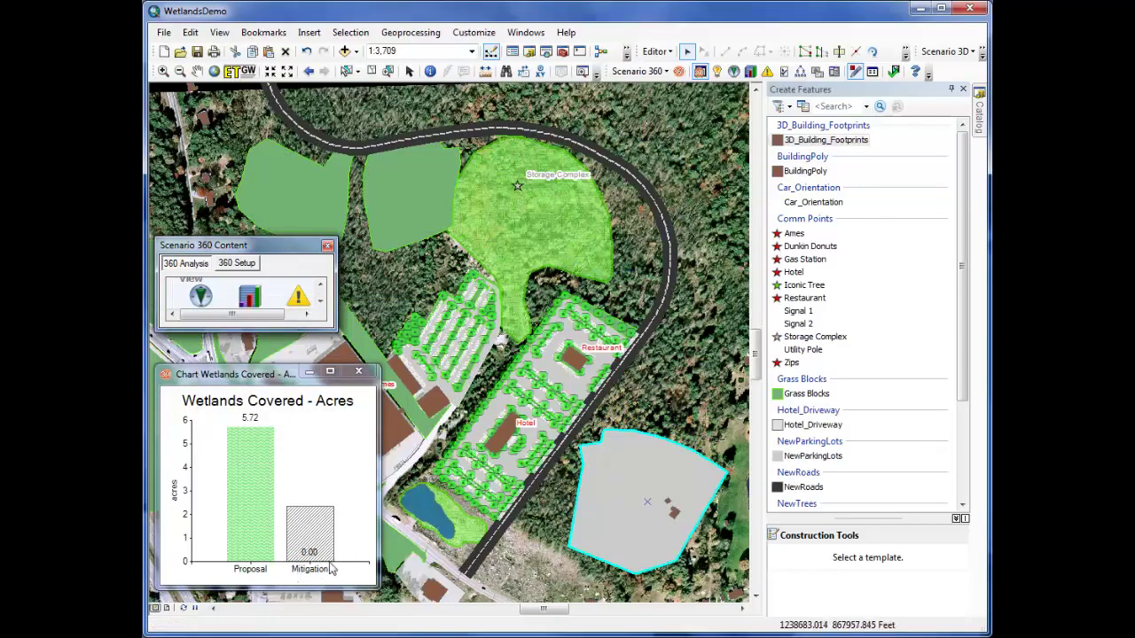
# Launch the Scenario 3D Viewer to render the Mitigation site in 3D
pyautogui.click(982, 51)
pyautogui.click(945, 51)
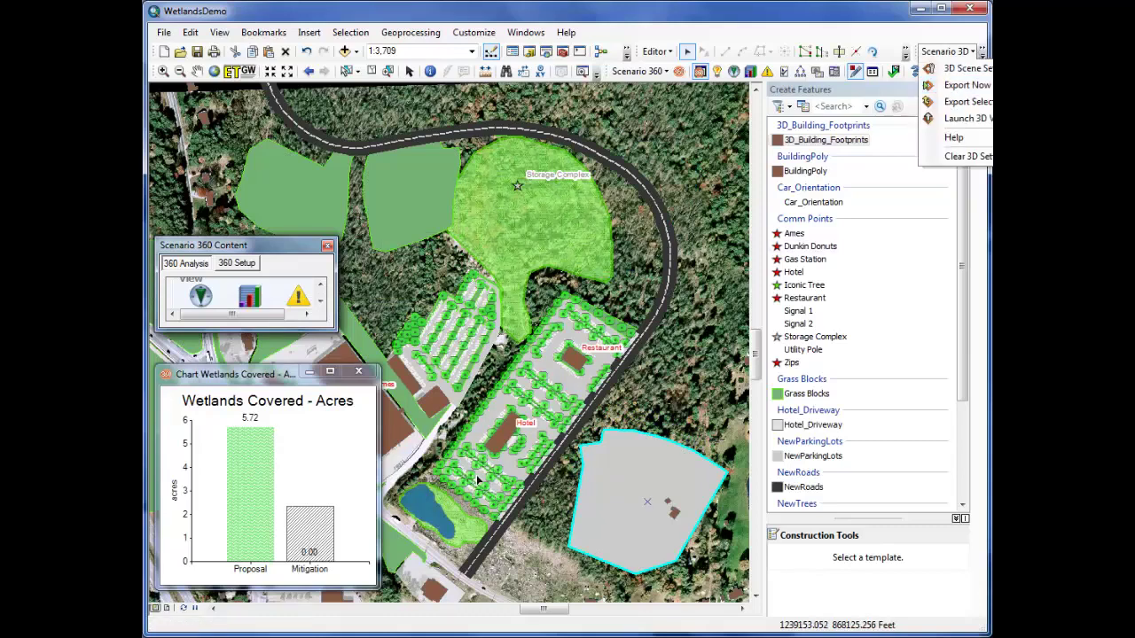
pyautogui.click(965, 118)
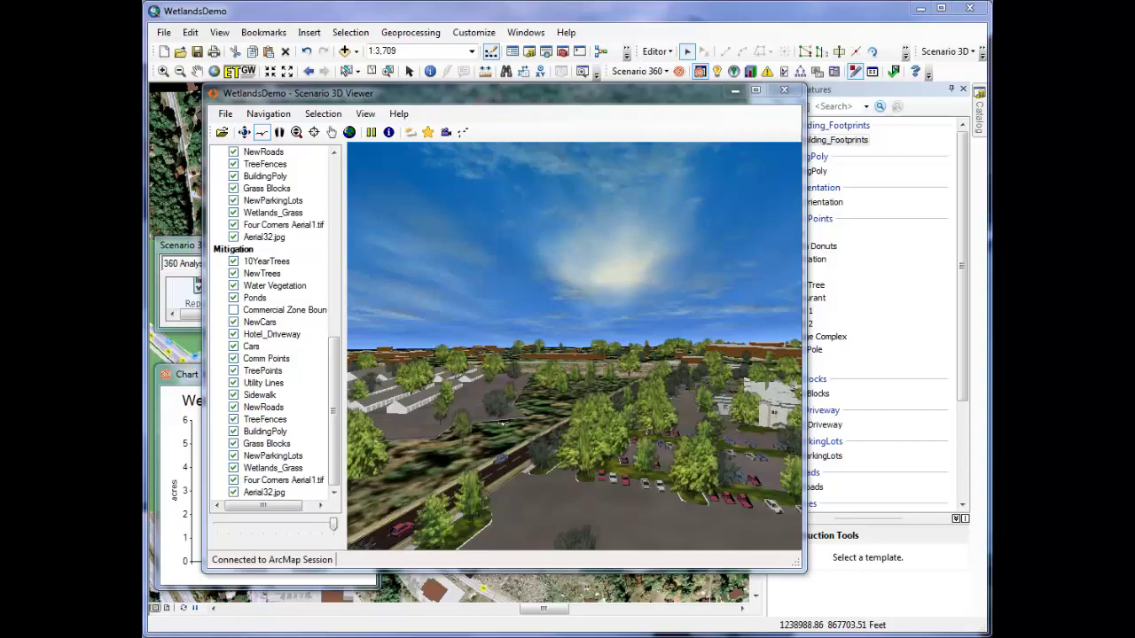
# Fly close to the relocated storage buildings, then pull back to see buildings, road and field
pyautogui.click(538, 436)
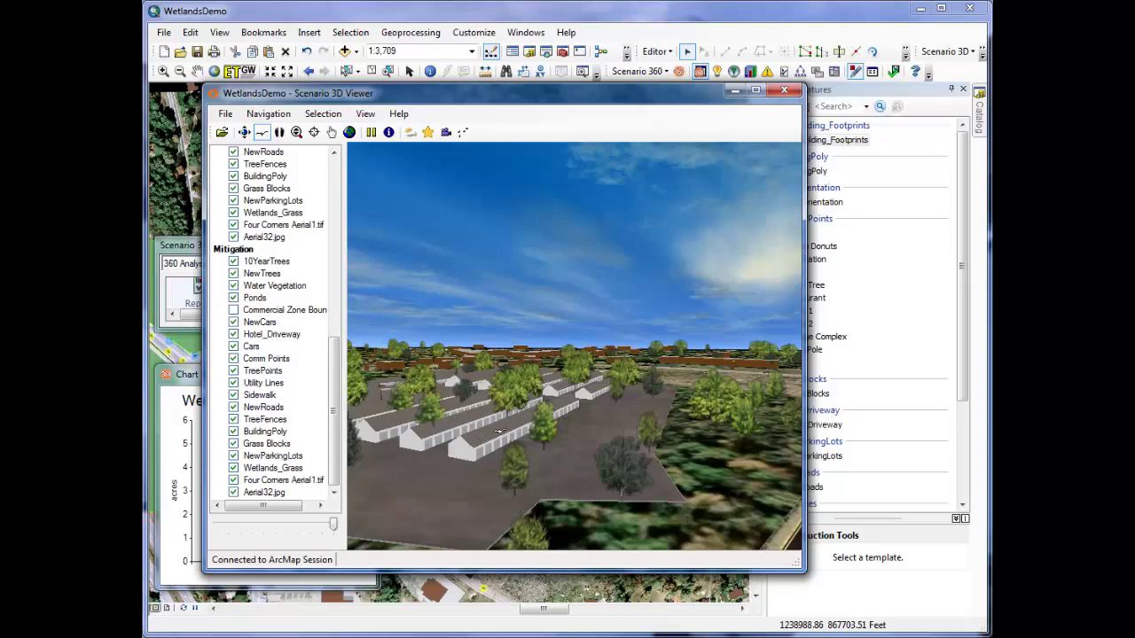
pyautogui.click(449, 443)
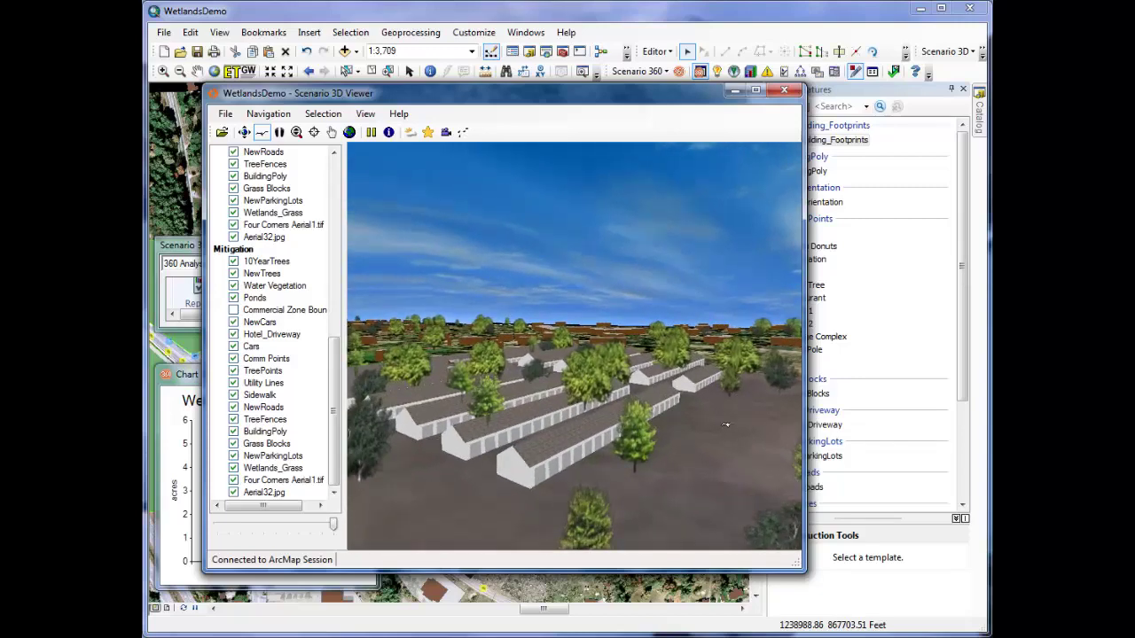
pyautogui.click(672, 443)
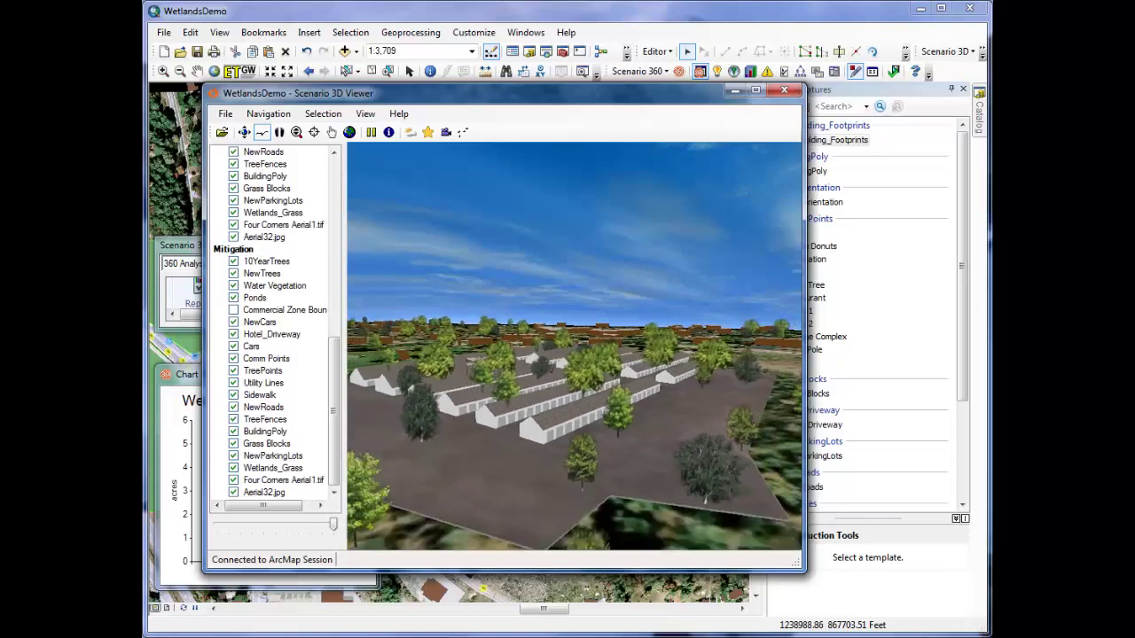